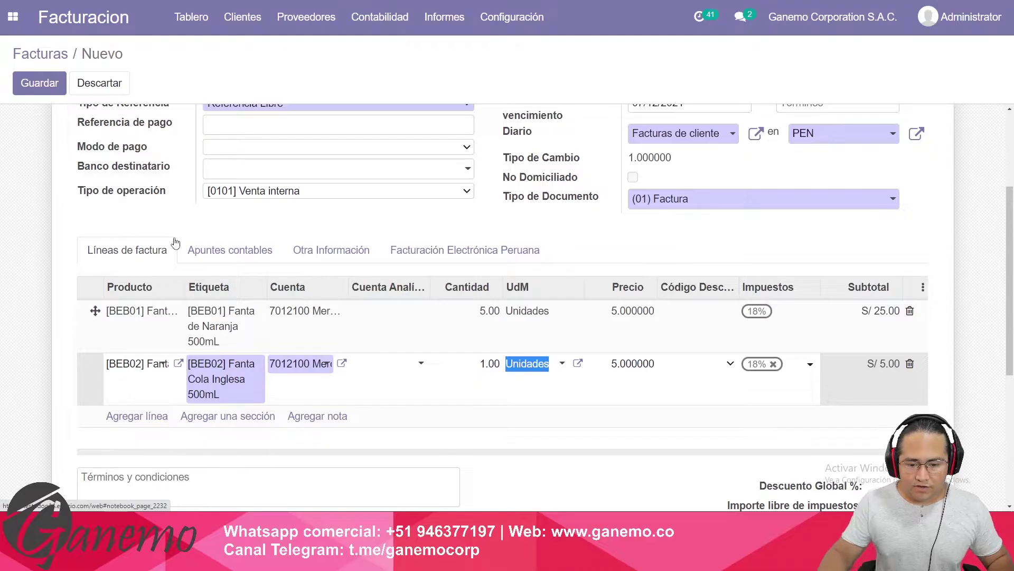
click(490, 363)
scroll(285, 249, up, 3)
click(68, 120)
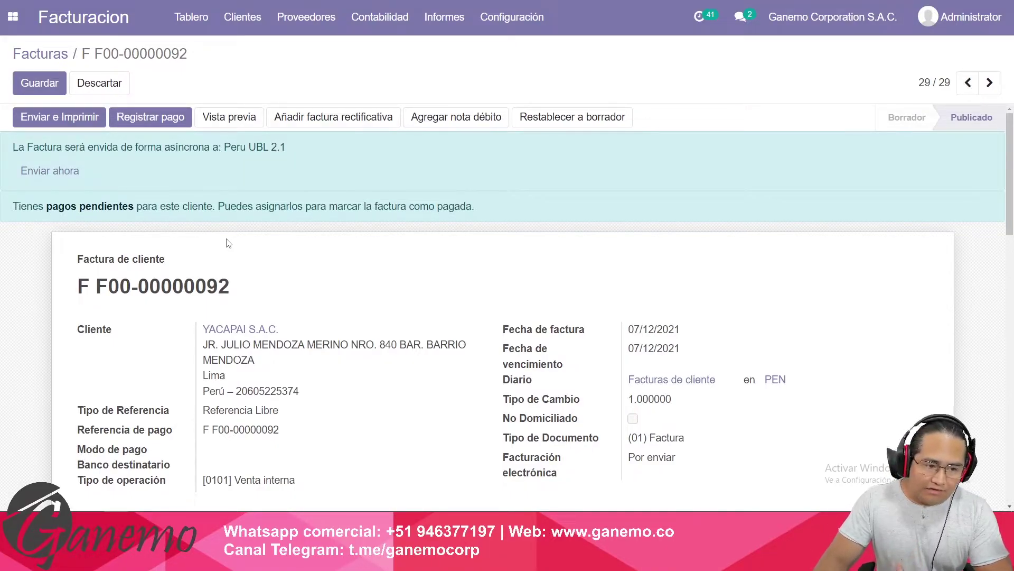
Send the invoice to SUNAT and check the chatter's signed e-invoice confirmation.
click(49, 172)
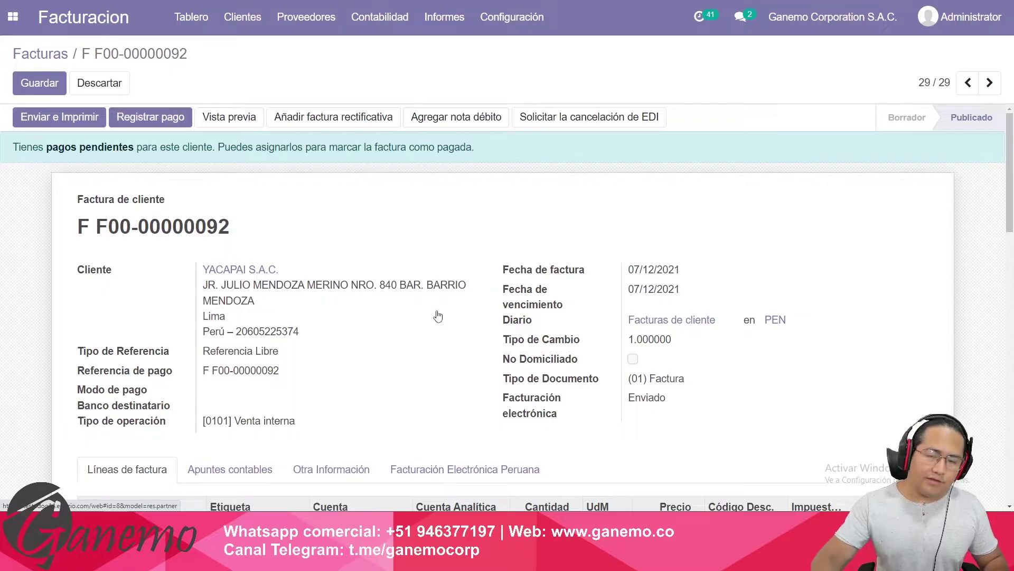
scroll(446, 313, down, 10)
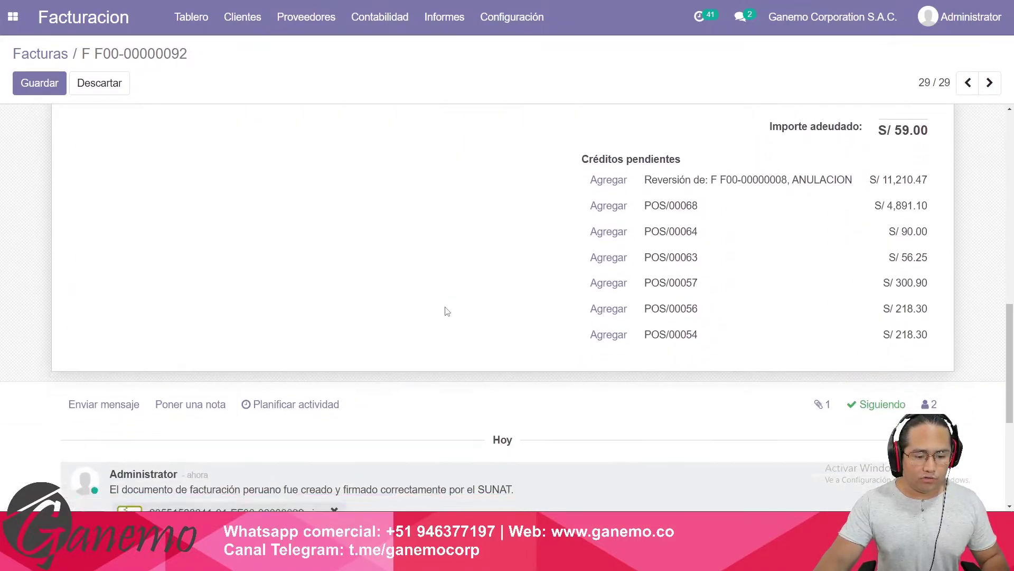
scroll(446, 313, down, 4)
drag(152, 298, 482, 304)
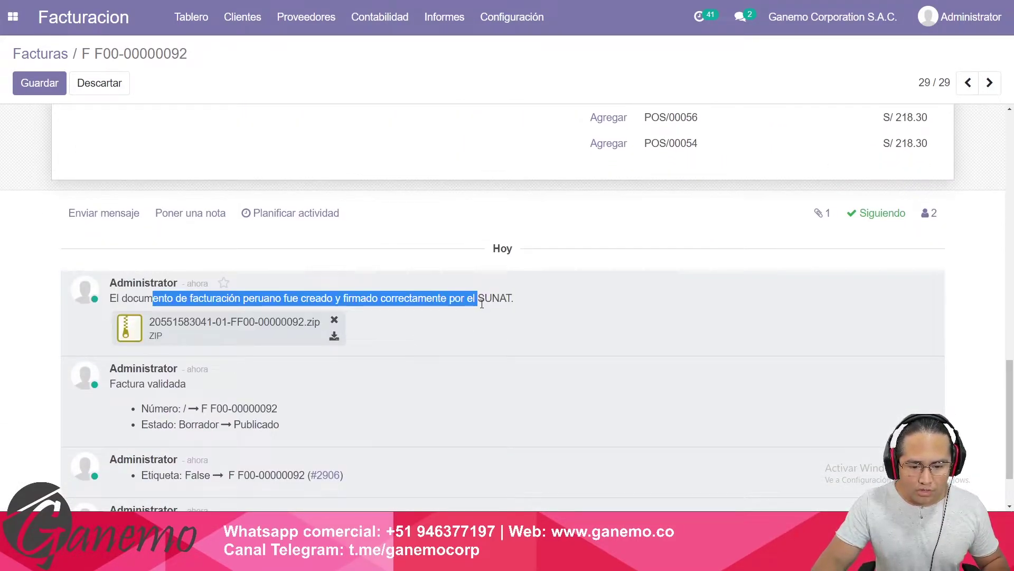
click(479, 314)
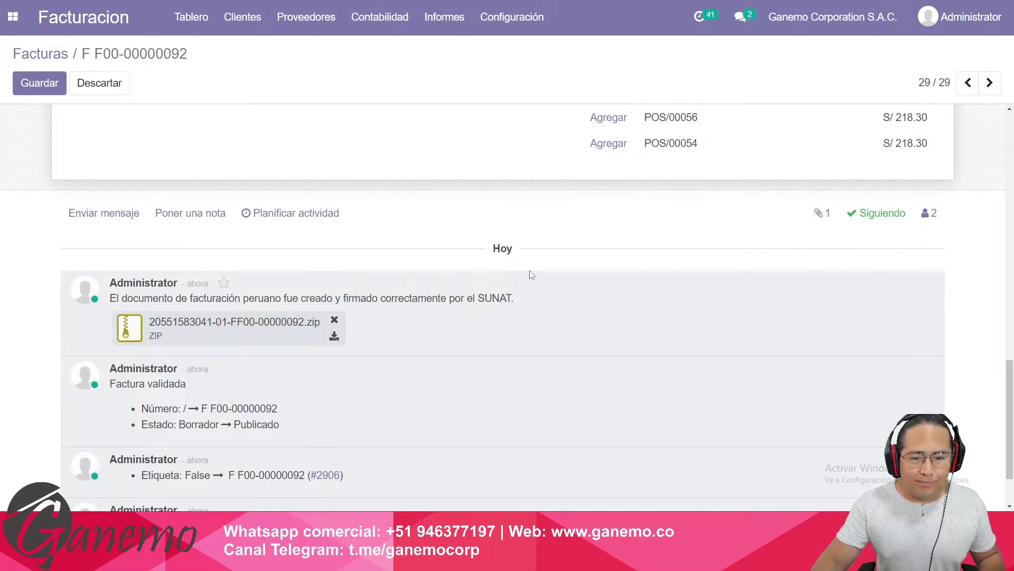
key(alt+Tab)
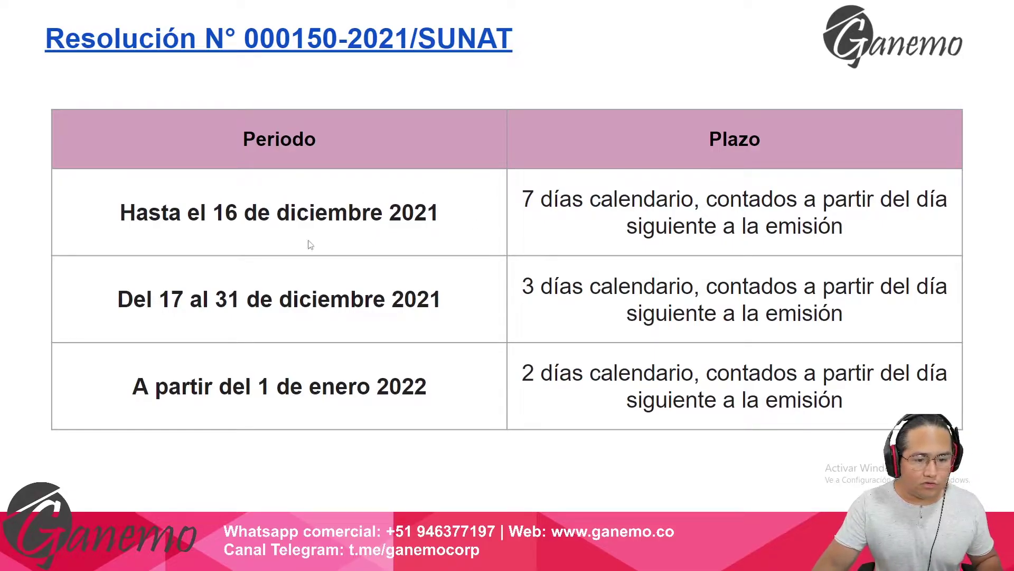
key(alt+Tab)
scroll(443, 251, up, 5)
From the Facturas list, create a new invoice with customer YACAPAI S.A.C. (typed 'yaca').
scroll(423, 249, up, 10)
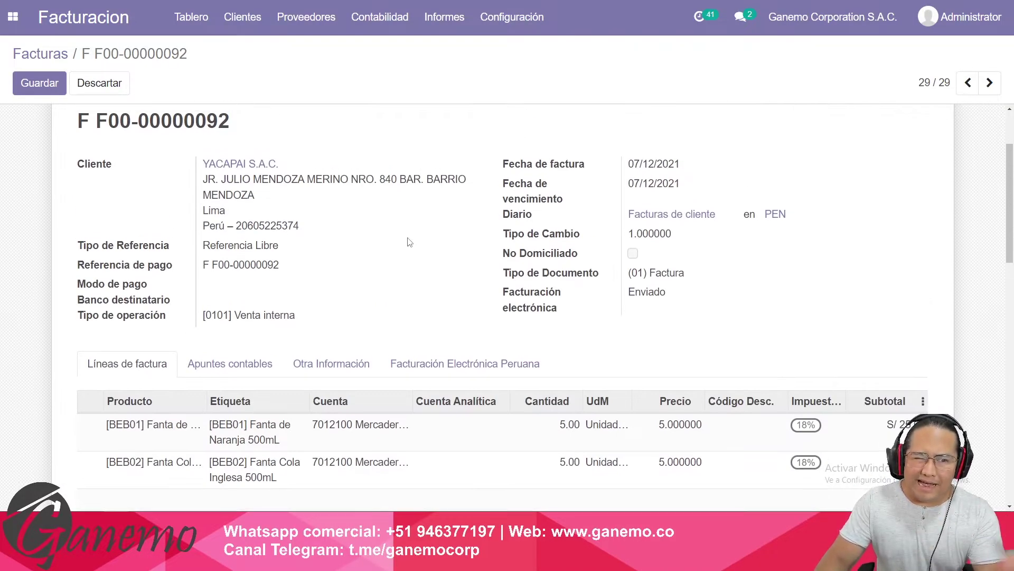
click(53, 55)
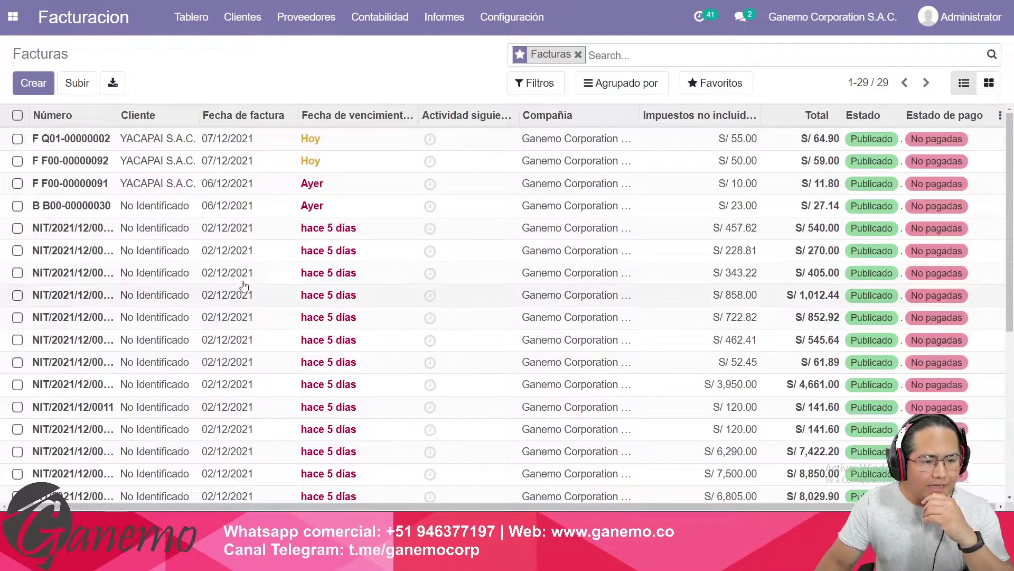
click(35, 83)
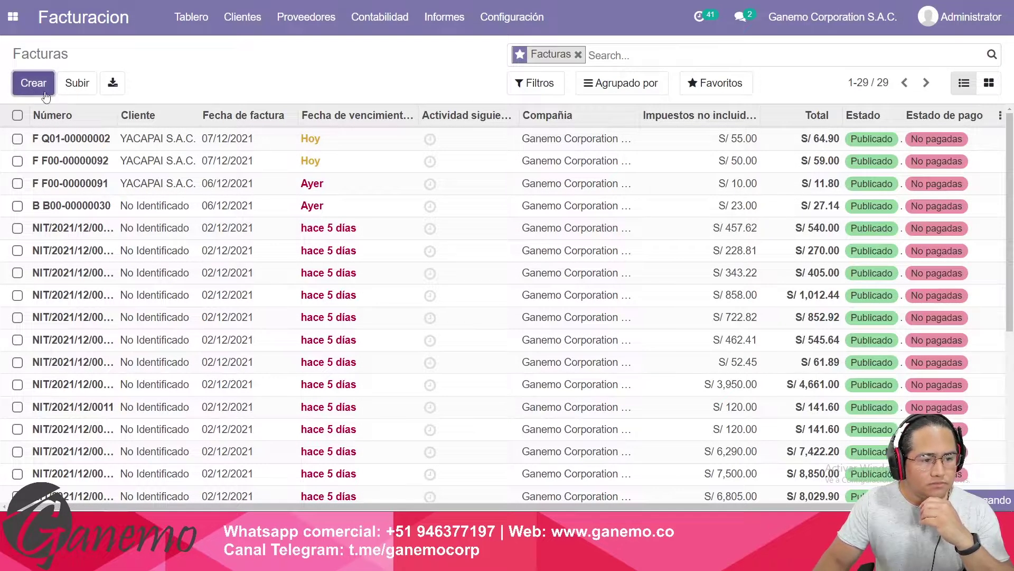
text(yaca)
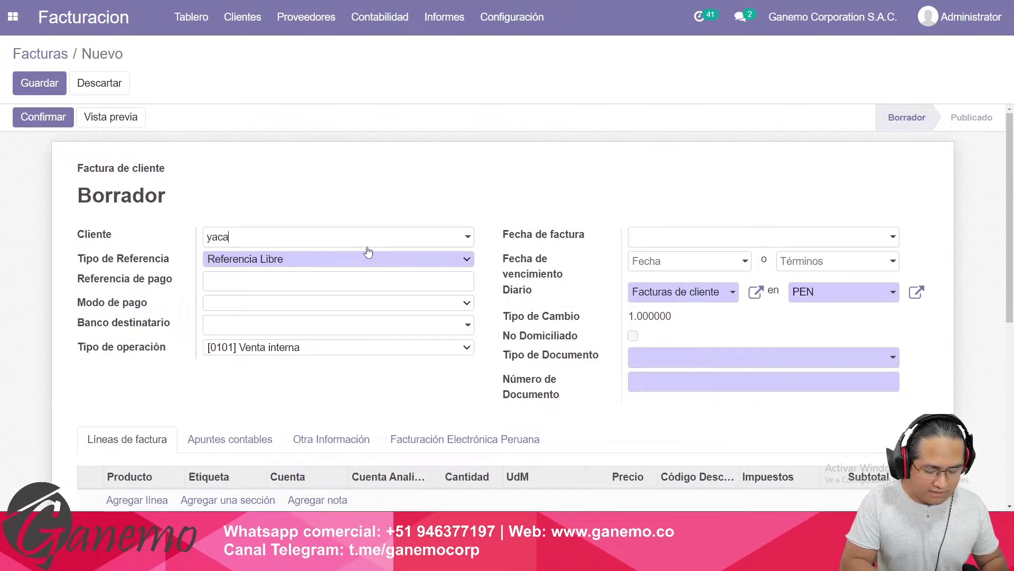
key(Return)
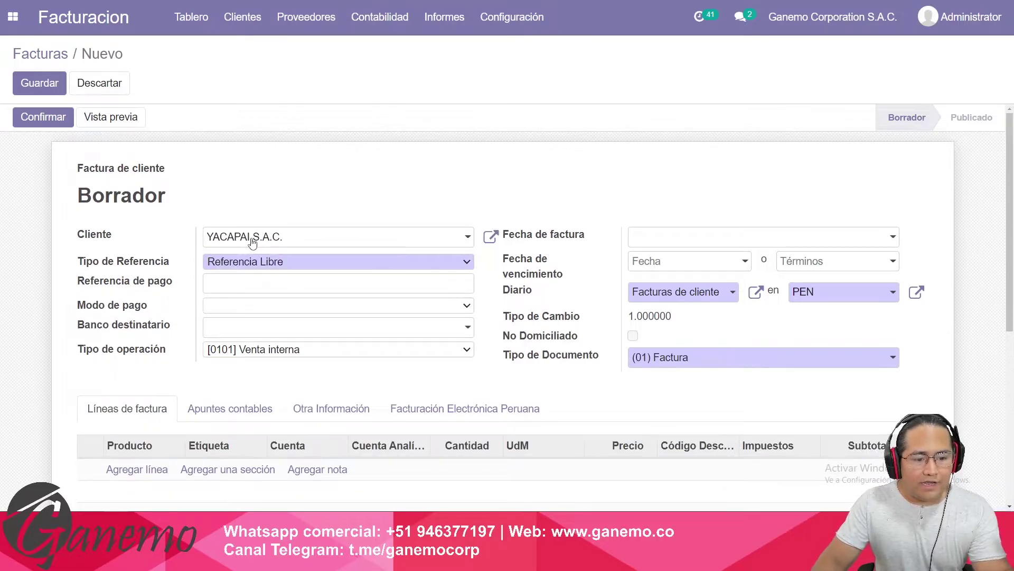
In the customer's contact, replace the RUC with an 8-digit number and note the 11-character warning.
click(490, 237)
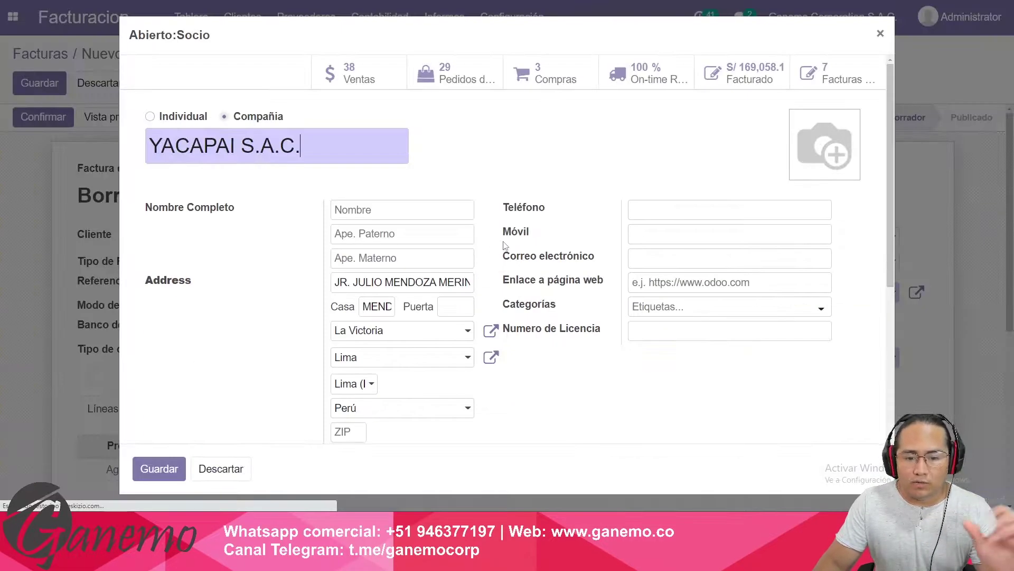
scroll(413, 241, down, 5)
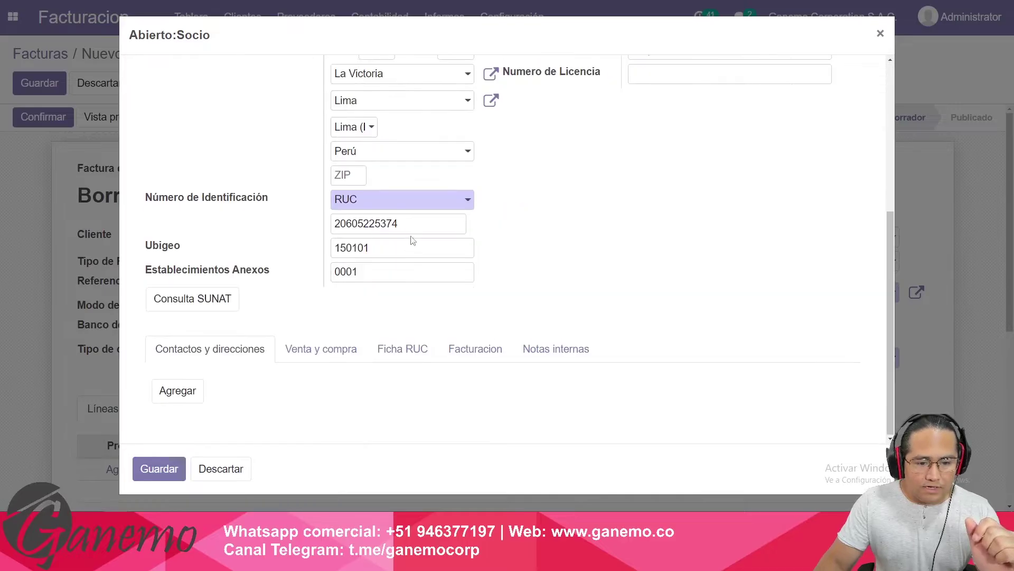
double_click(386, 224)
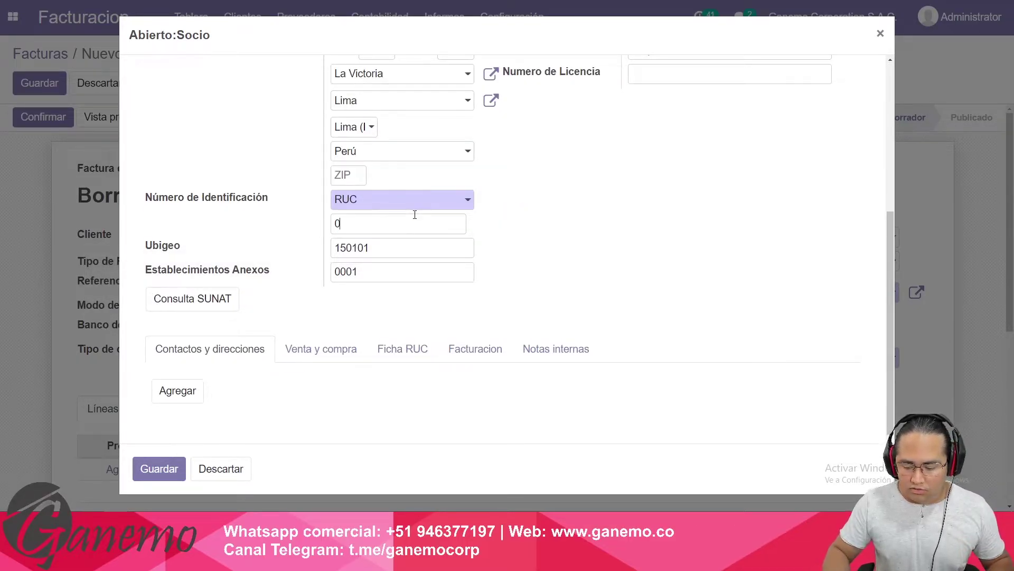
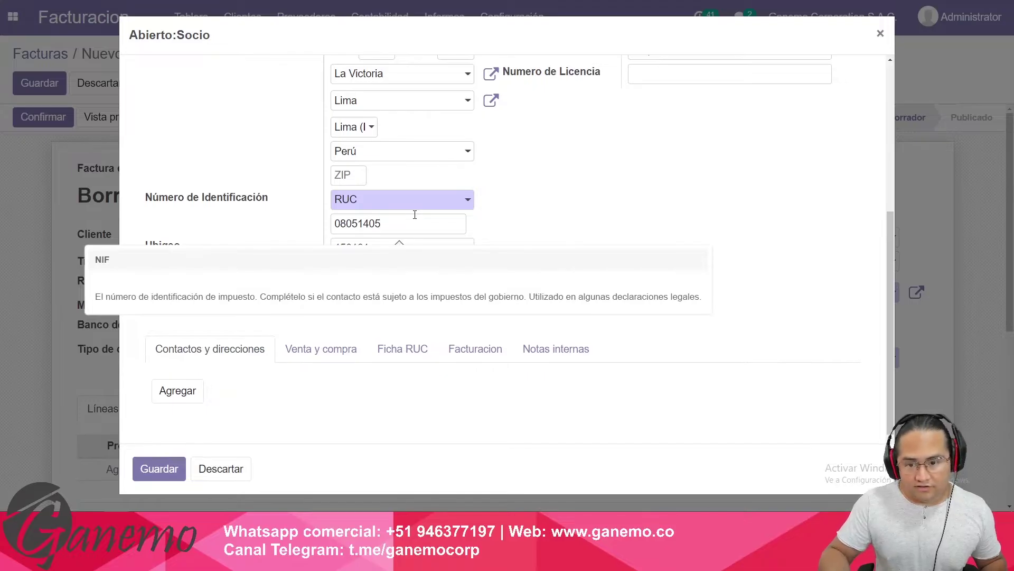
double_click(415, 214)
key(ctrl+c)
click(516, 222)
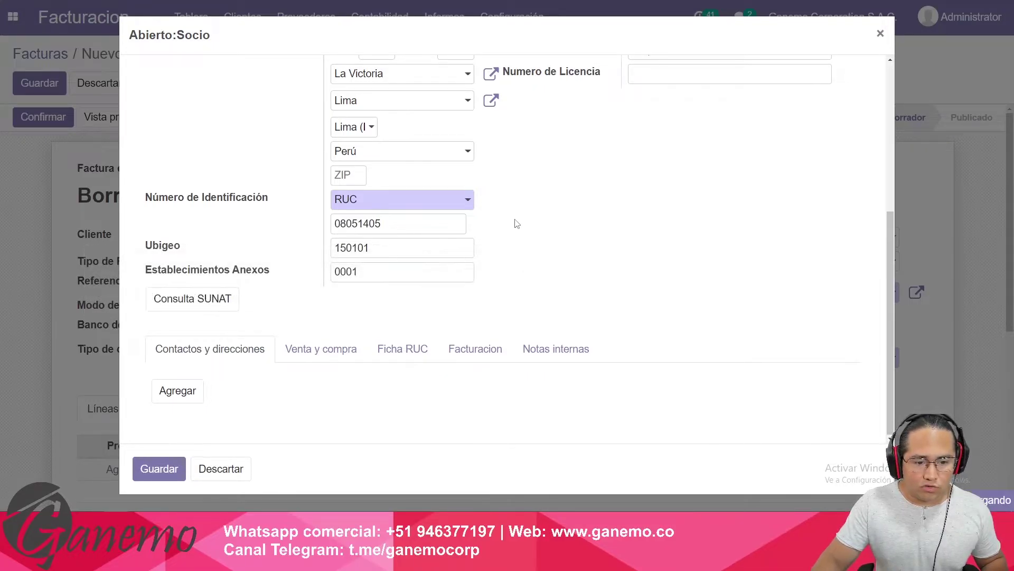
drag(243, 346, 572, 342)
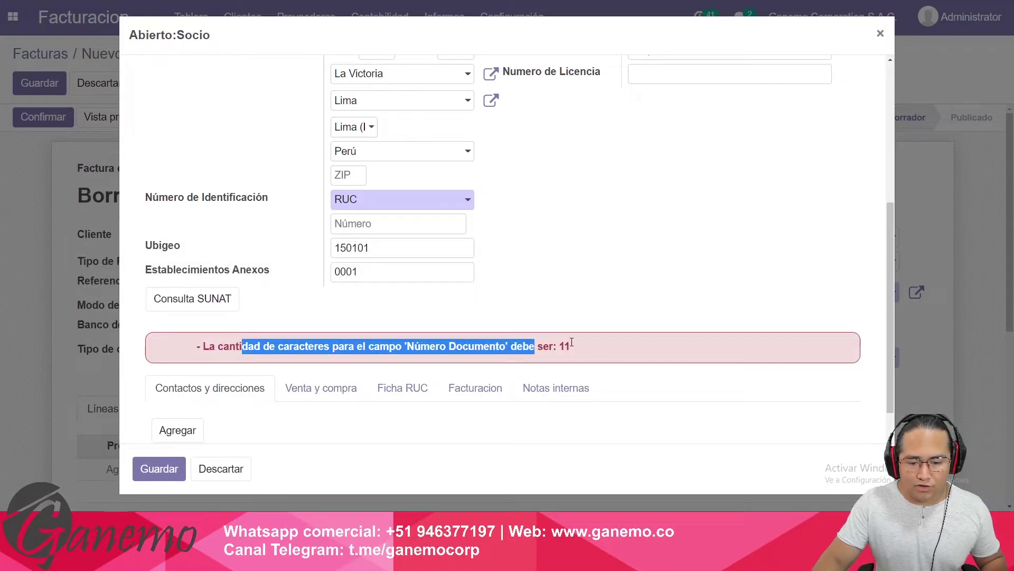
click(500, 311)
Set identification type to DNI with a DNI number and paste the old RUC into internal notes.
click(453, 205)
click(363, 265)
click(366, 225)
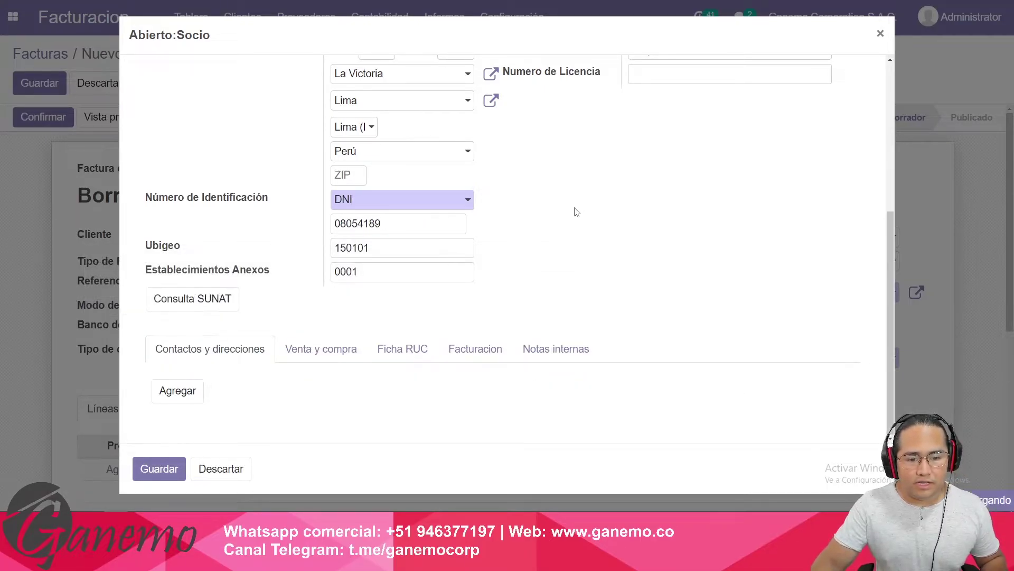
scroll(545, 385, up, 1)
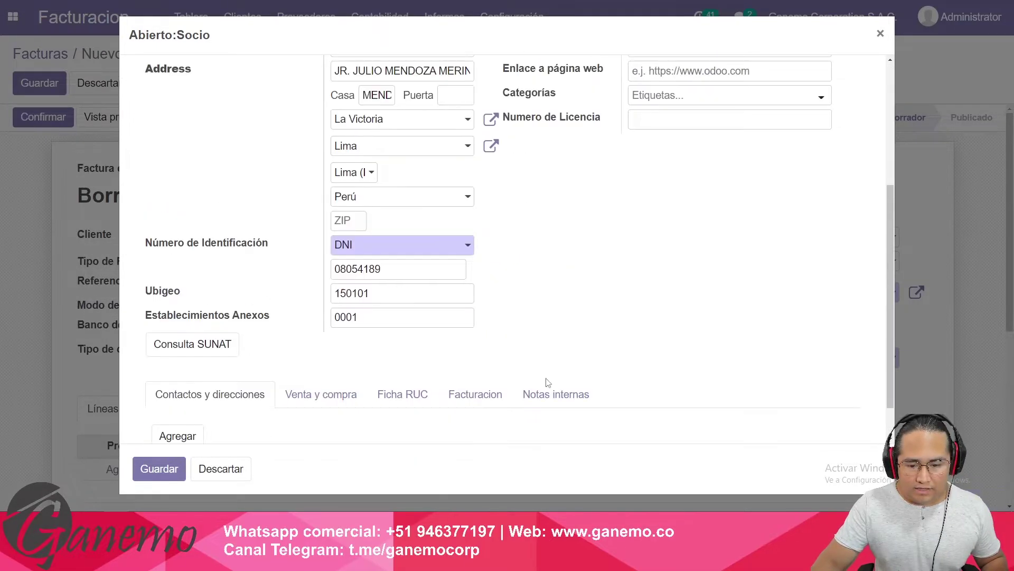
click(544, 391)
click(368, 370)
key(ctrl+v)
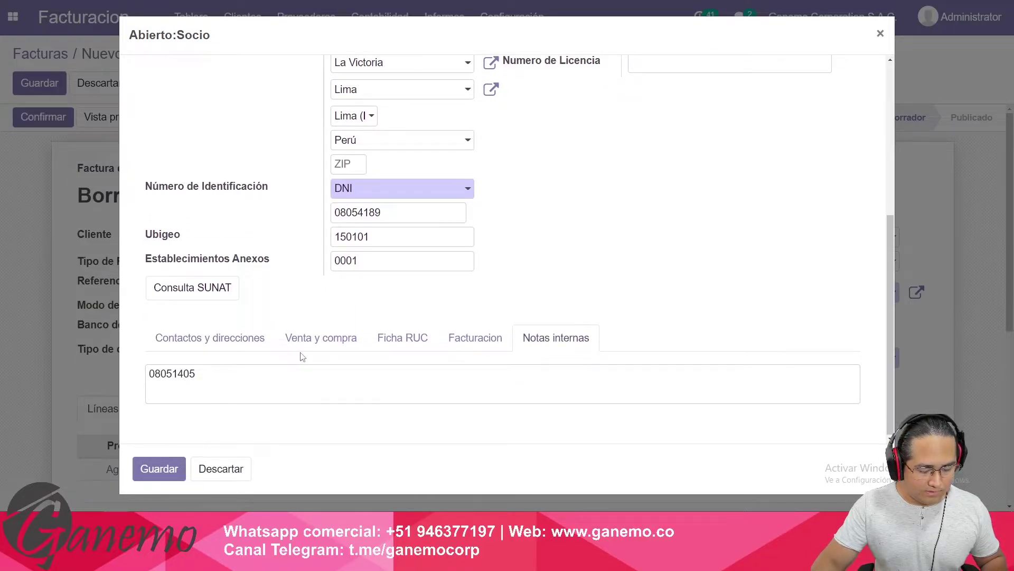
click(216, 468)
key(ctrl+v)
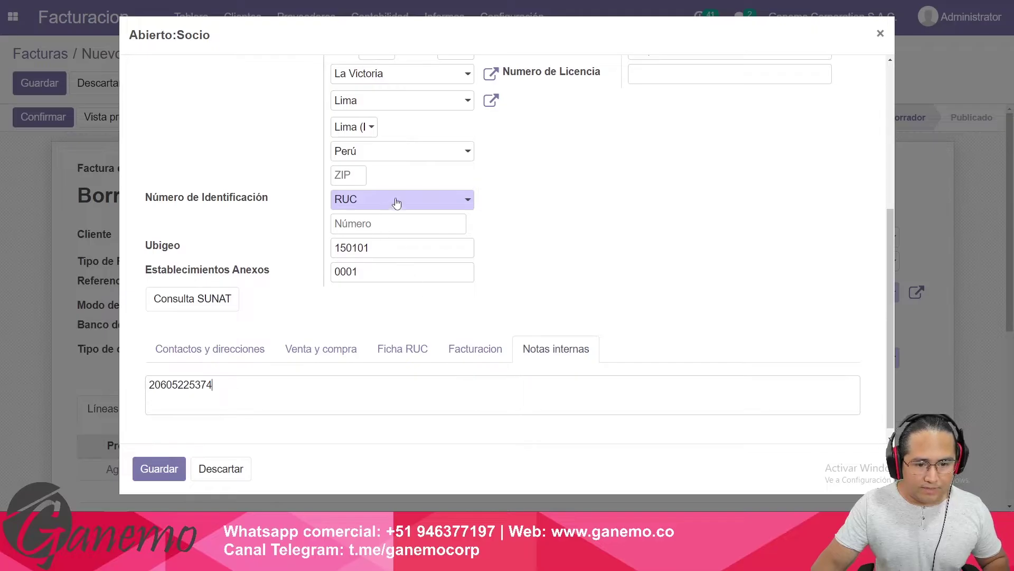
Reselect DNI as identification type, enter the final DNI number and save the contact.
click(396, 199)
click(375, 244)
key(Up)
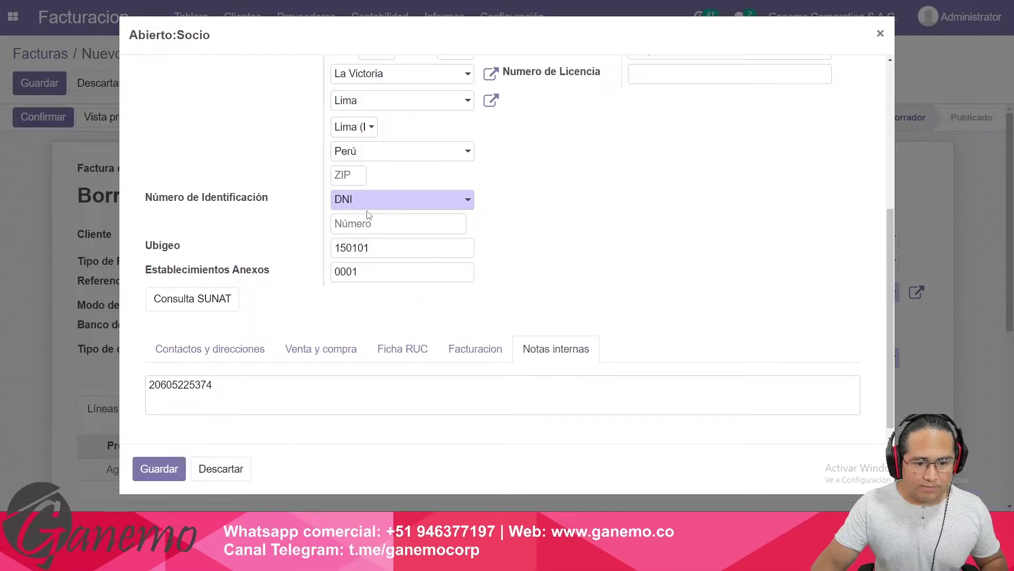
click(370, 222)
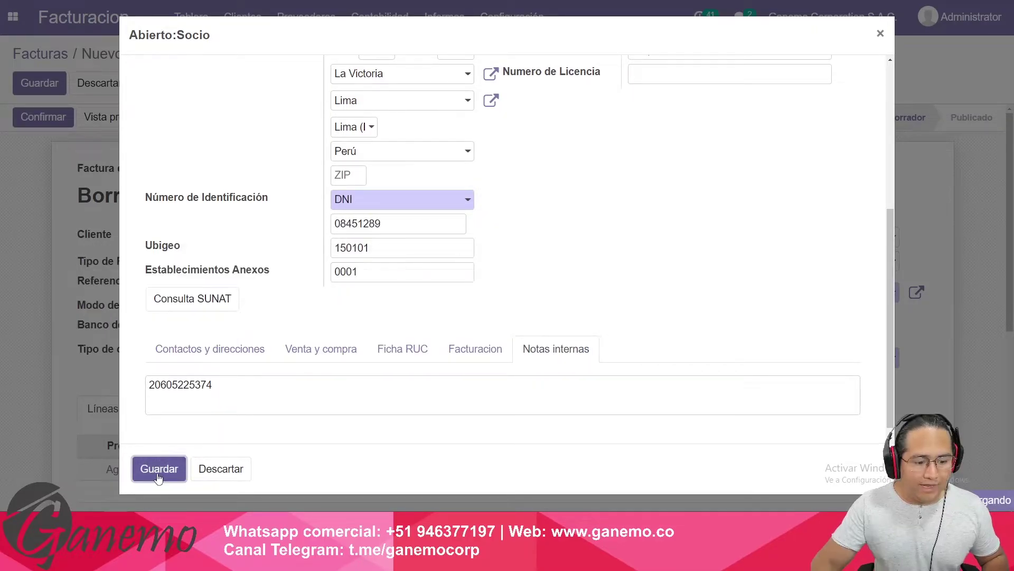
click(159, 469)
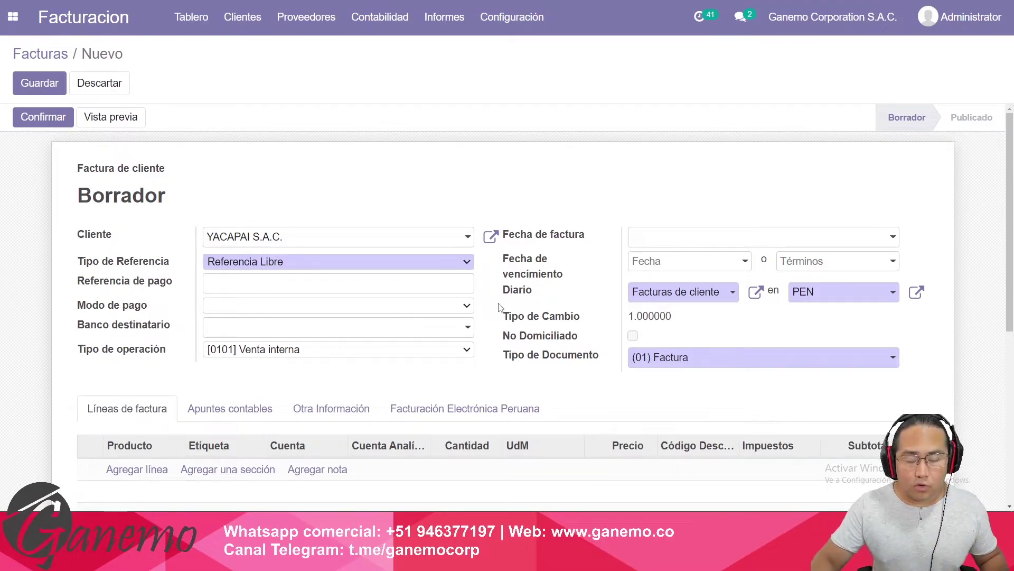
Add an invoice line for 5 Fanta de Naranja 500mL (BEB01).
scroll(536, 334, down, 1)
click(119, 417)
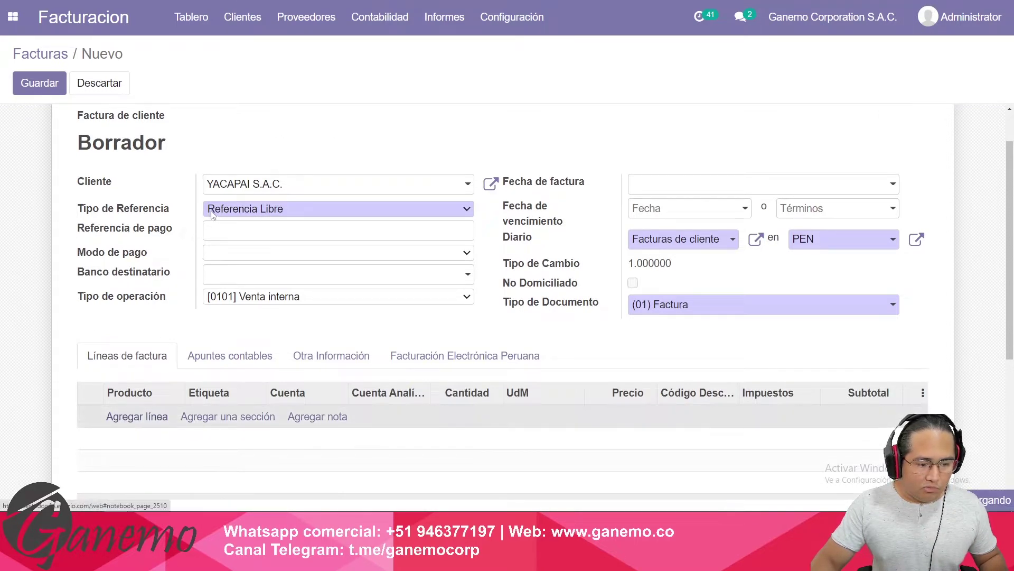
key(Return)
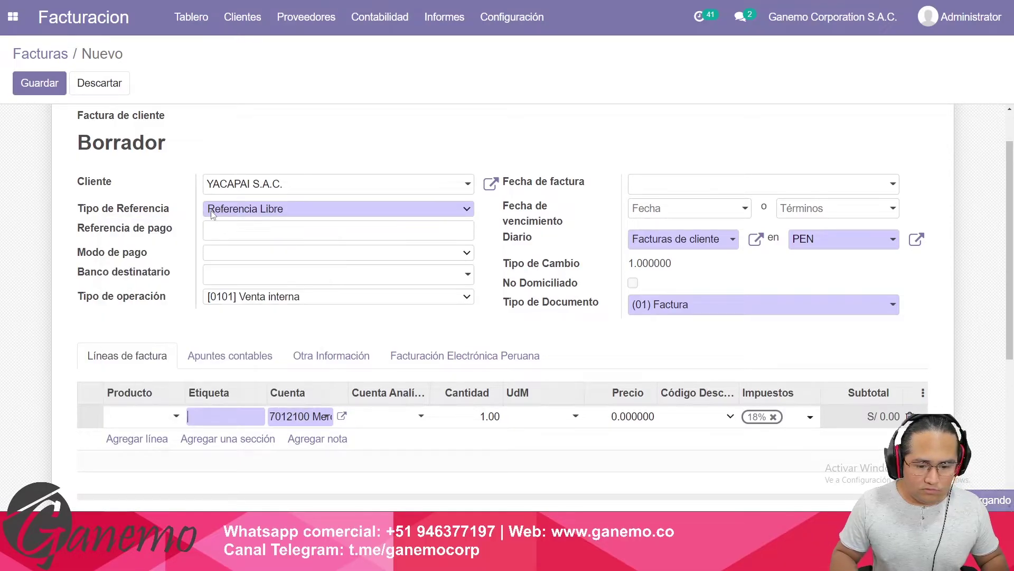
key(Tab)
text(5)
key(Tab)
key(Tab)
key(Tab)
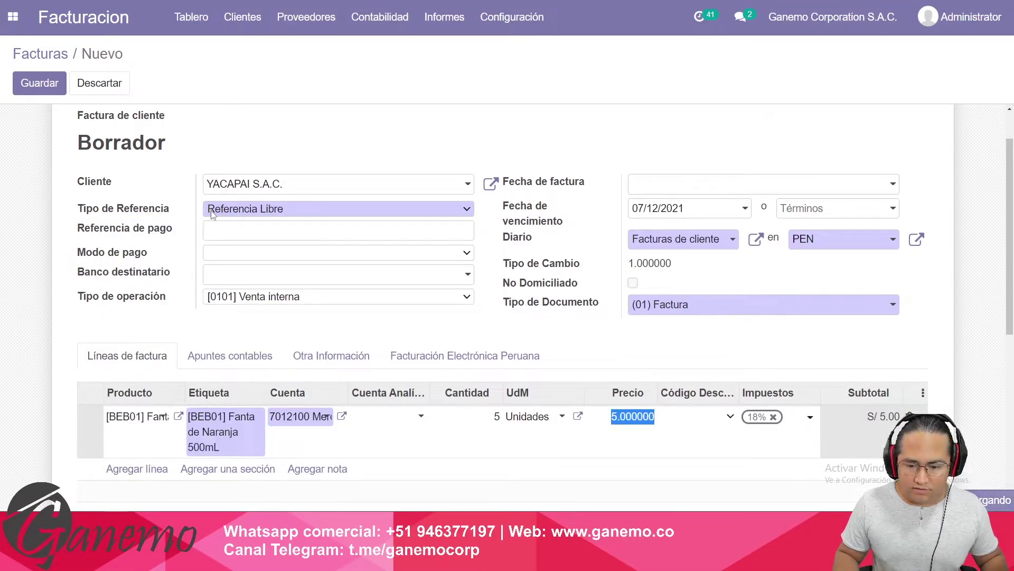
key(Tab)
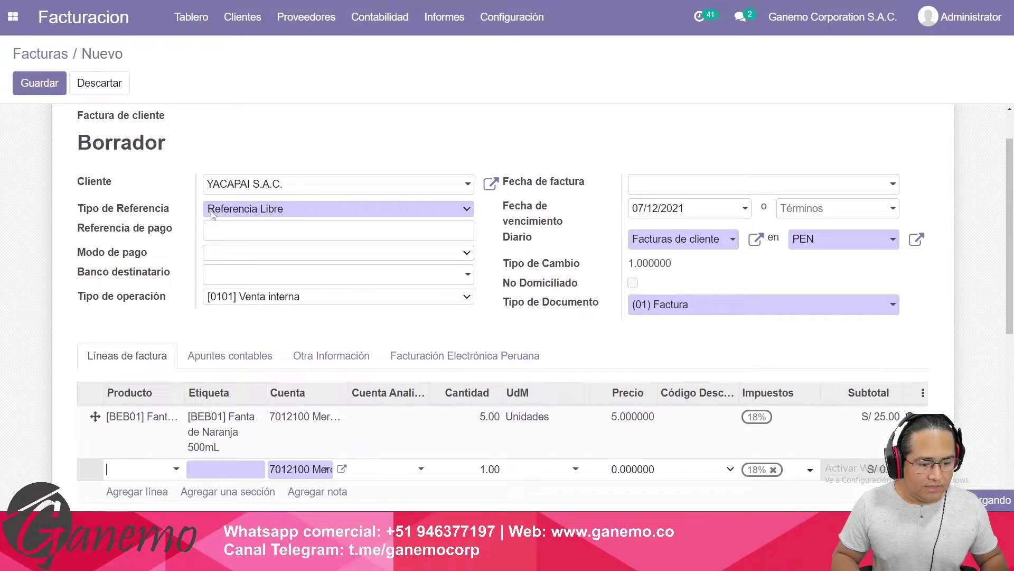
key(Down)
key(Down)
key(Return)
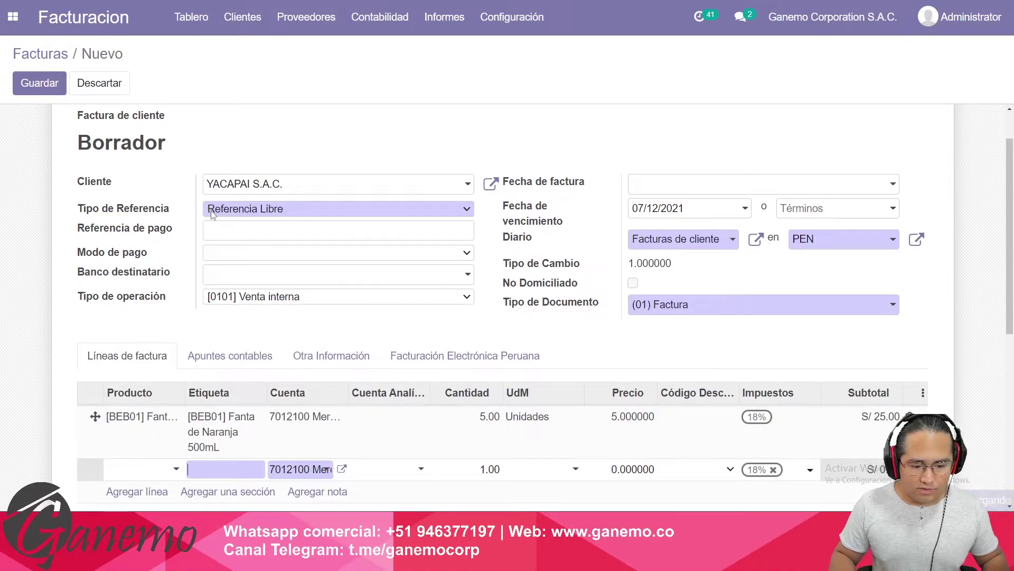
key(Tab)
key(Tab)
key(Tab)
text(10)
key(Tab)
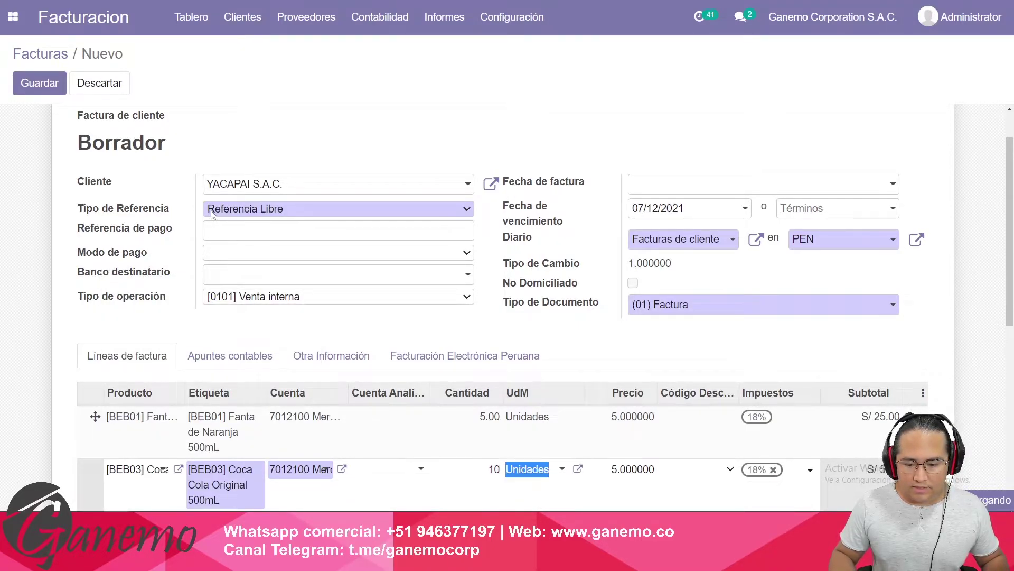
key(Tab)
key(Escape)
key(alt)
key(alt+s)
key(alt+c)
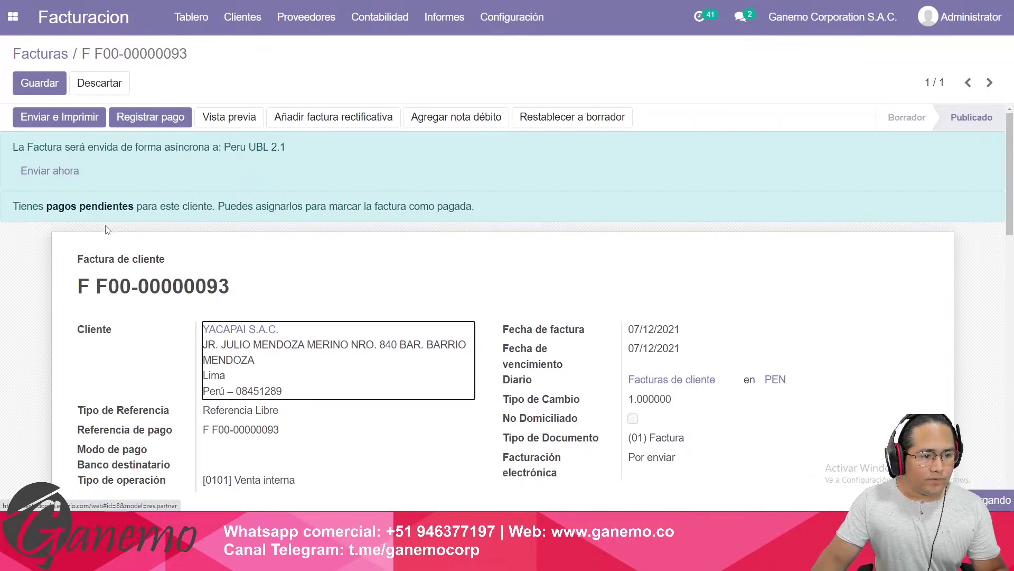
click(66, 171)
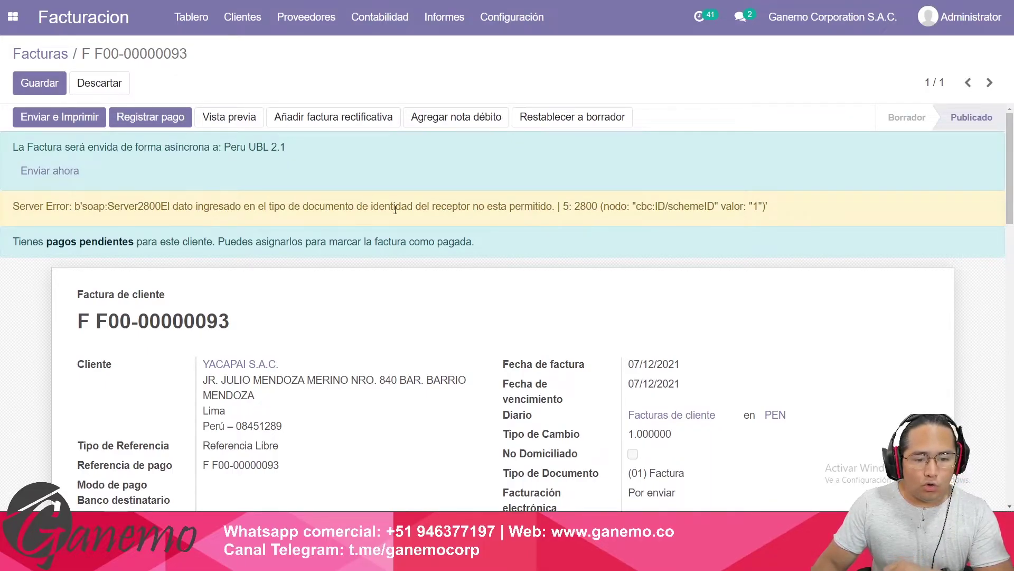
drag(431, 206, 529, 207)
click(511, 226)
scroll(511, 226, down, 3)
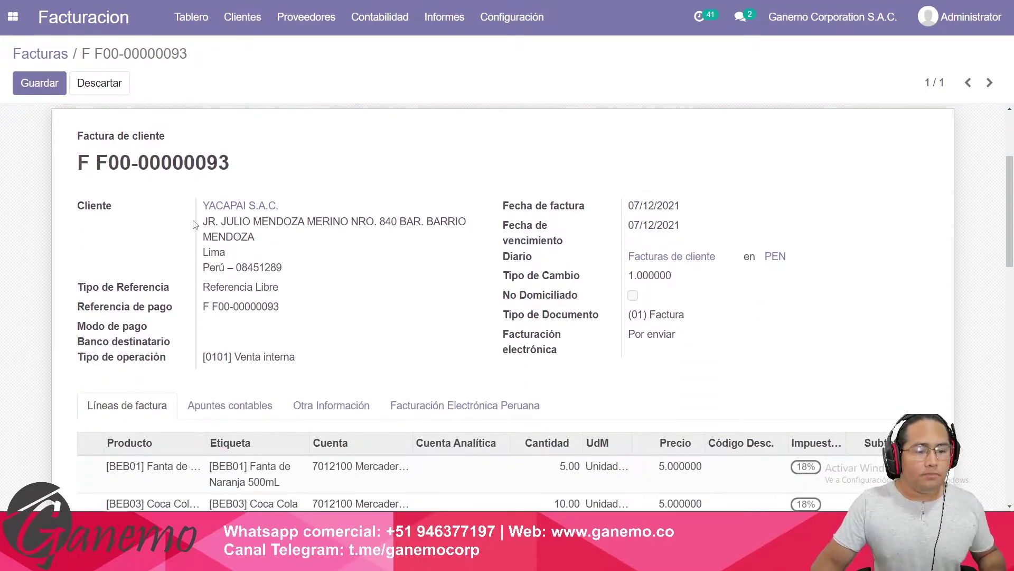
drag(549, 315, 675, 316)
drag(183, 208, 306, 222)
click(458, 355)
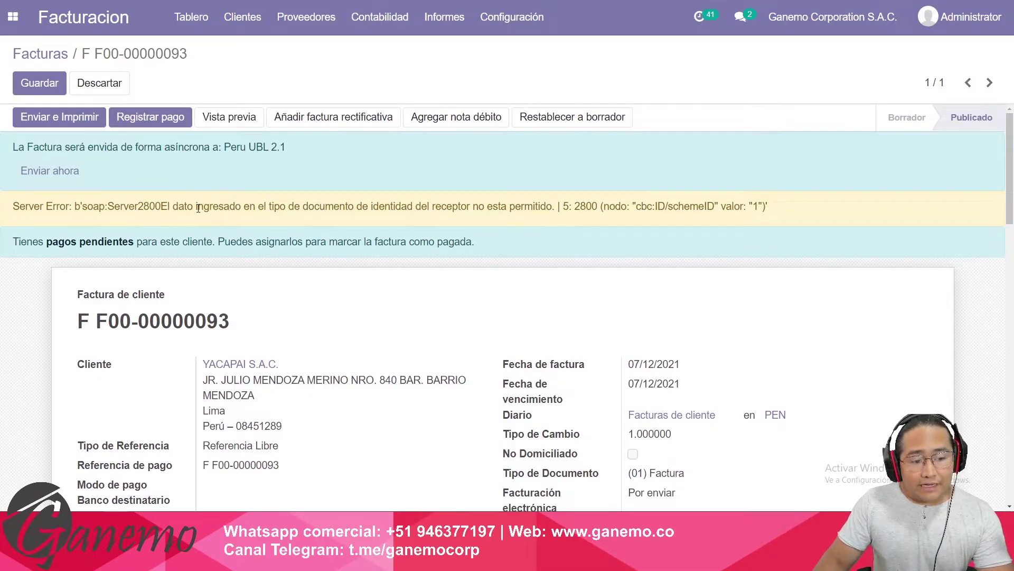
Review the identity document type rejection and incorrect EDI format message, then return to the invoice list.
drag(179, 209, 547, 207)
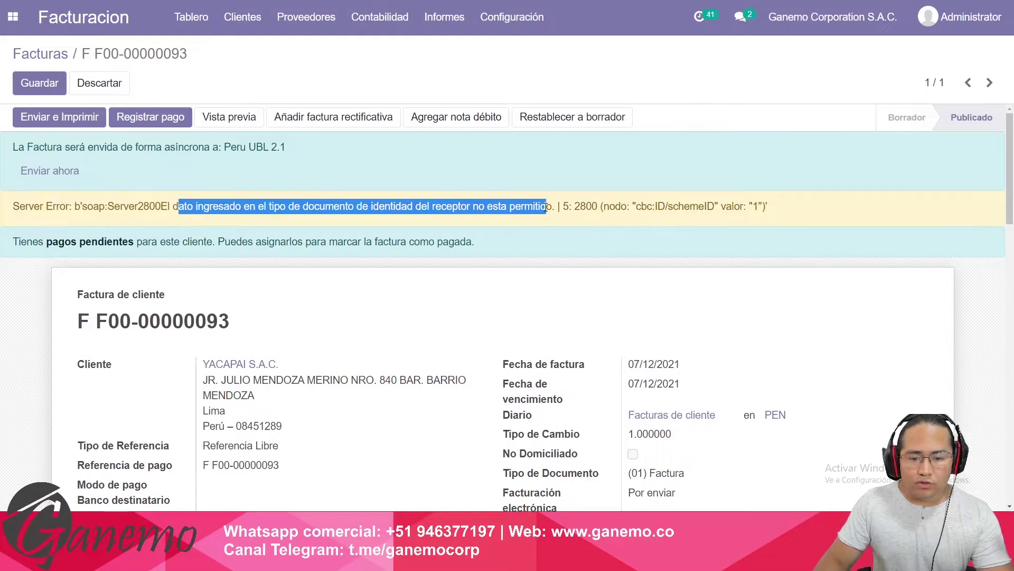
click(547, 207)
scroll(546, 208, down, 15)
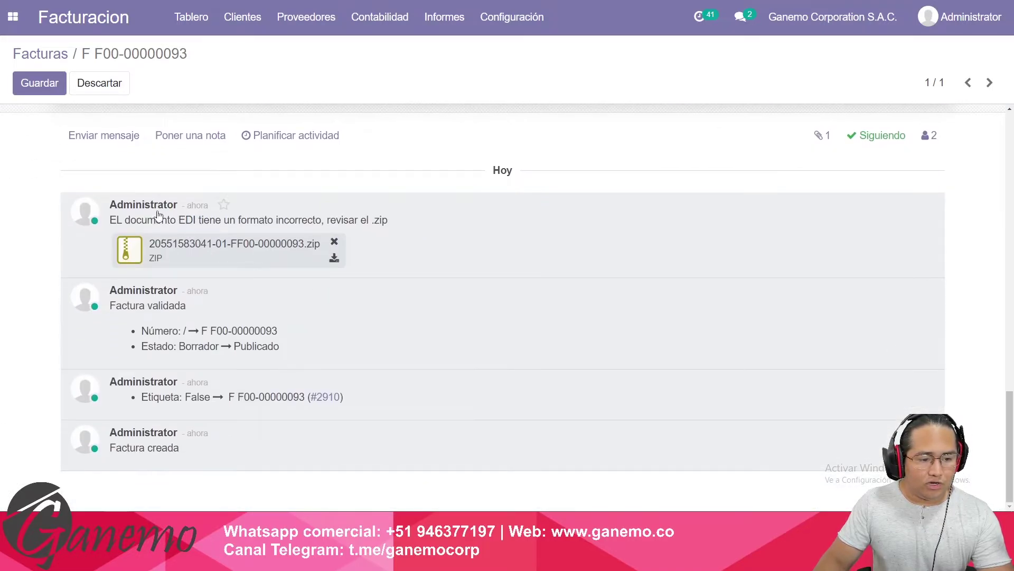
drag(124, 220, 321, 225)
click(402, 253)
scroll(455, 273, up, 15)
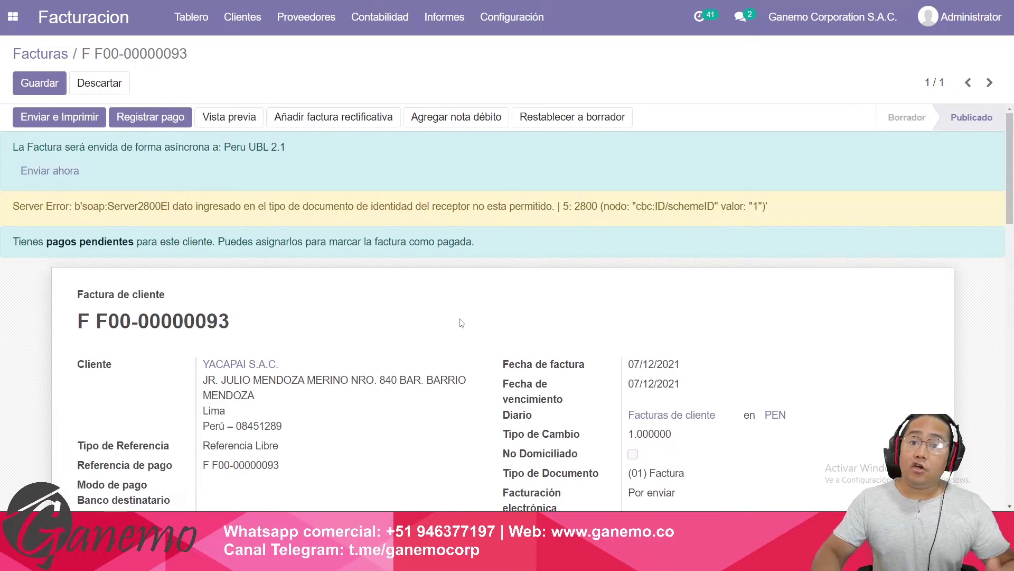
click(58, 63)
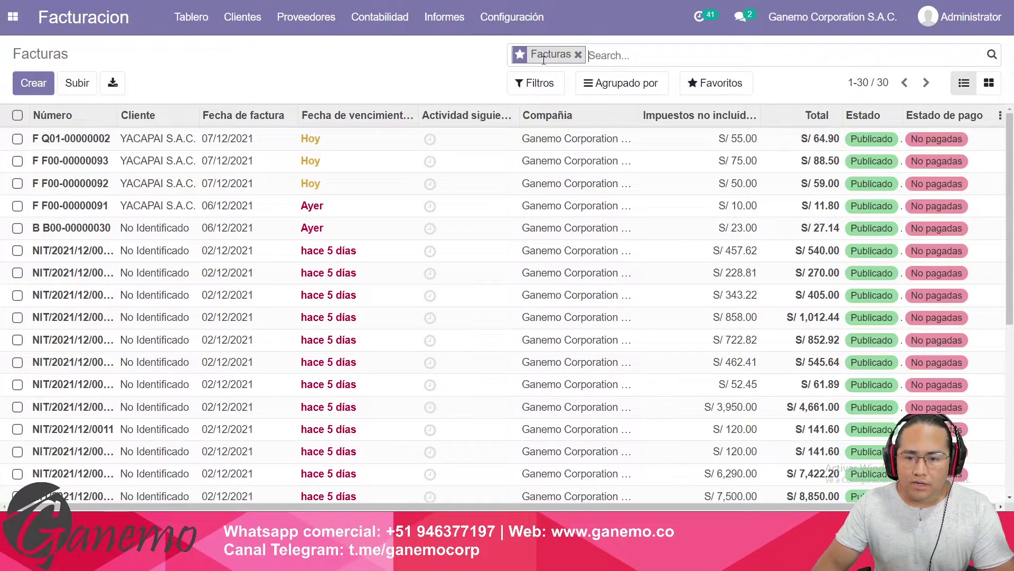
Group invoices by the custom field Facturación electrónica and expand the Por enviar group.
click(597, 86)
click(650, 294)
click(653, 317)
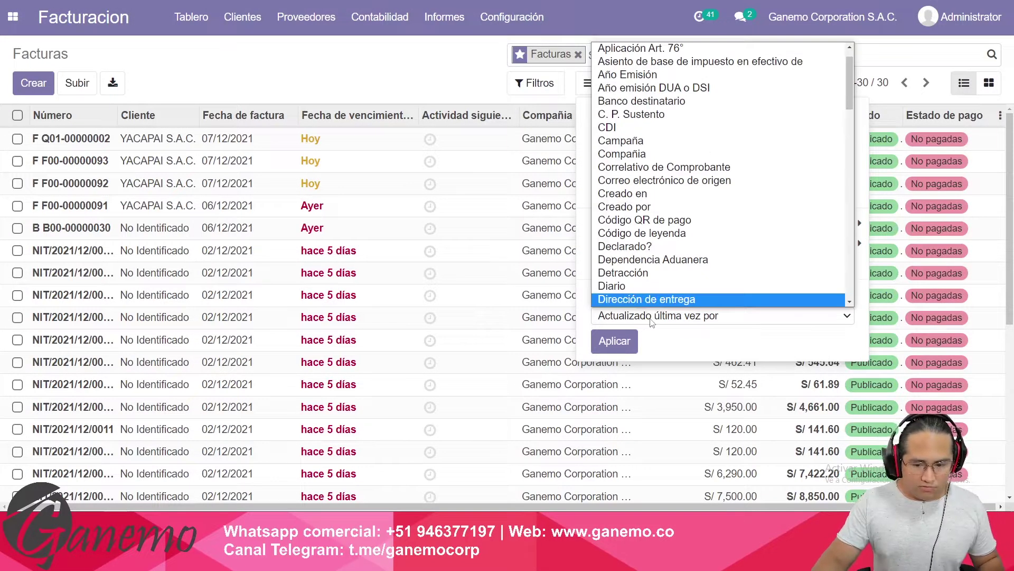
key(Down)
key(Down)
key(Down)
key(Down)
key(Down)
key(Down)
key(Down)
key(Down)
key(Down)
key(Down)
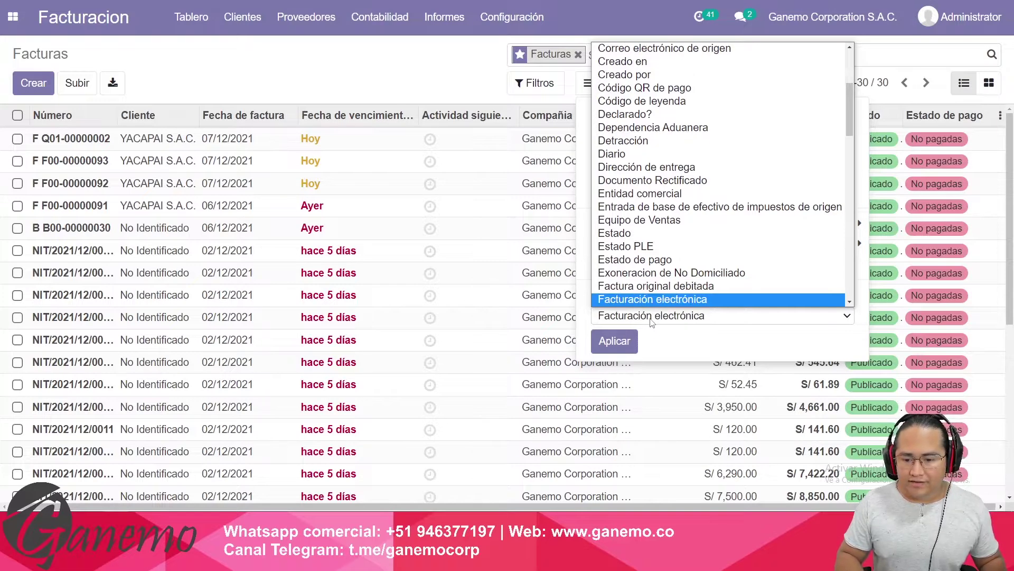
key(Return)
key(Tab)
key(Return)
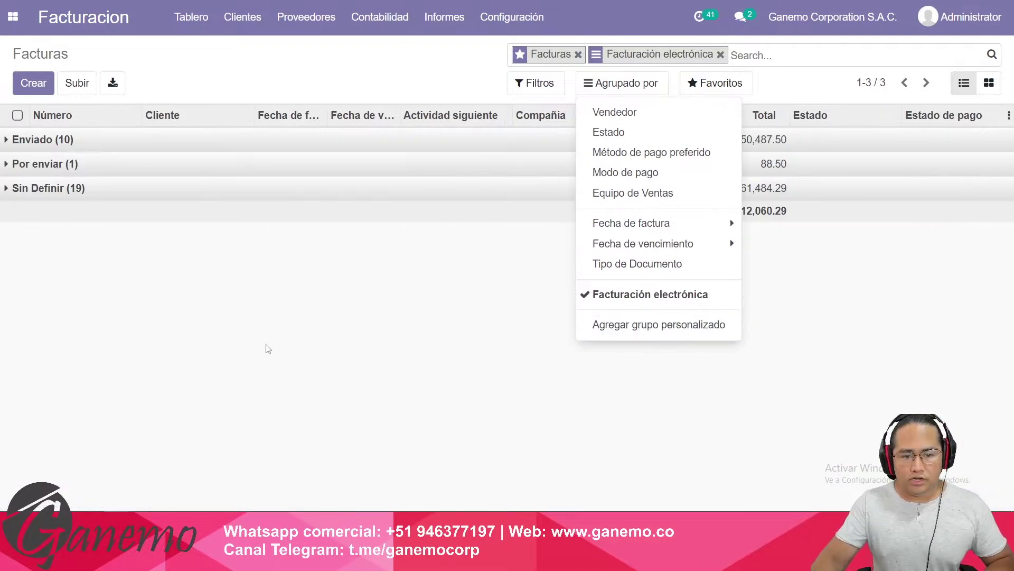
click(182, 407)
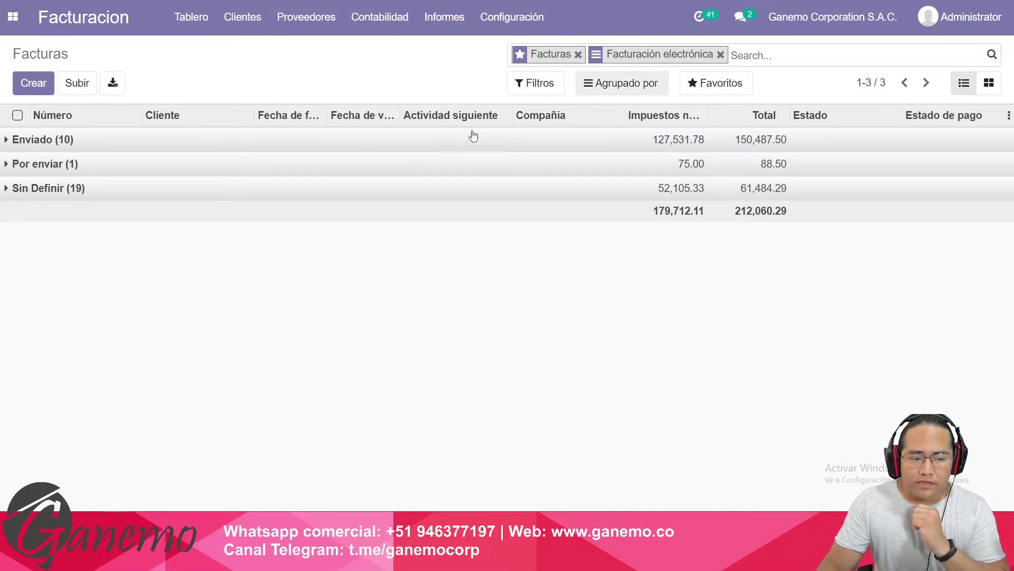
click(74, 167)
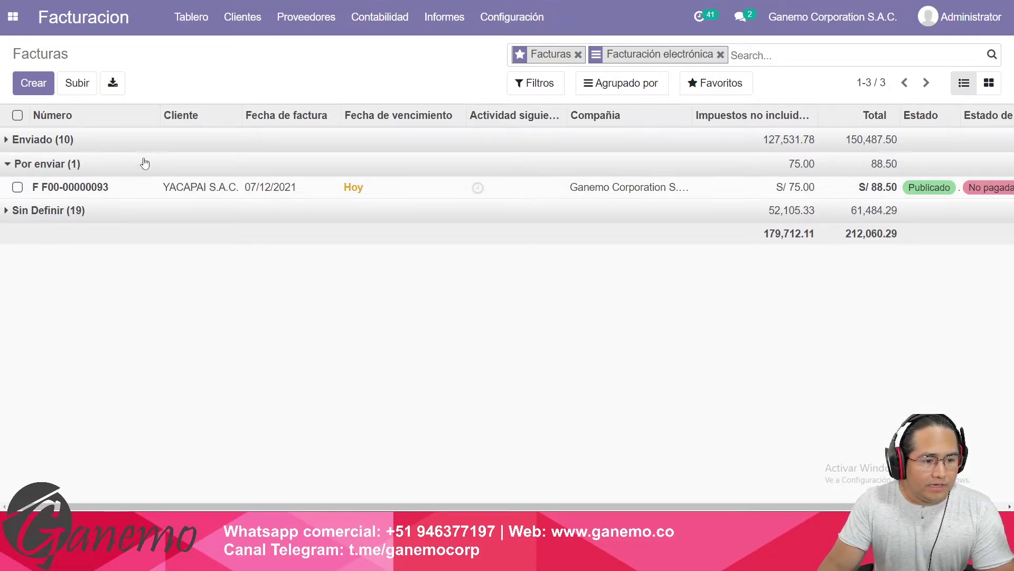
click(164, 169)
click(189, 168)
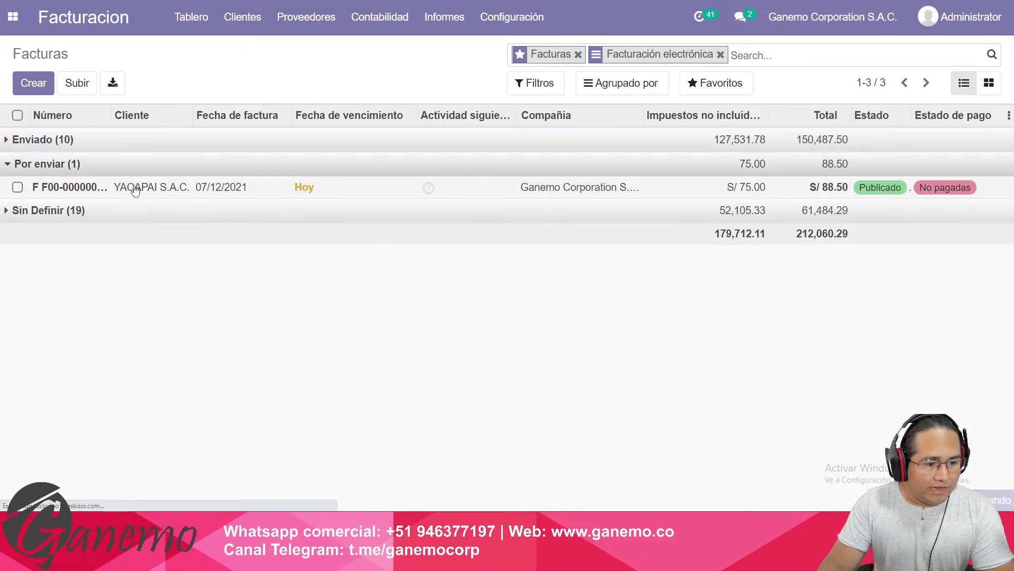
click(160, 195)
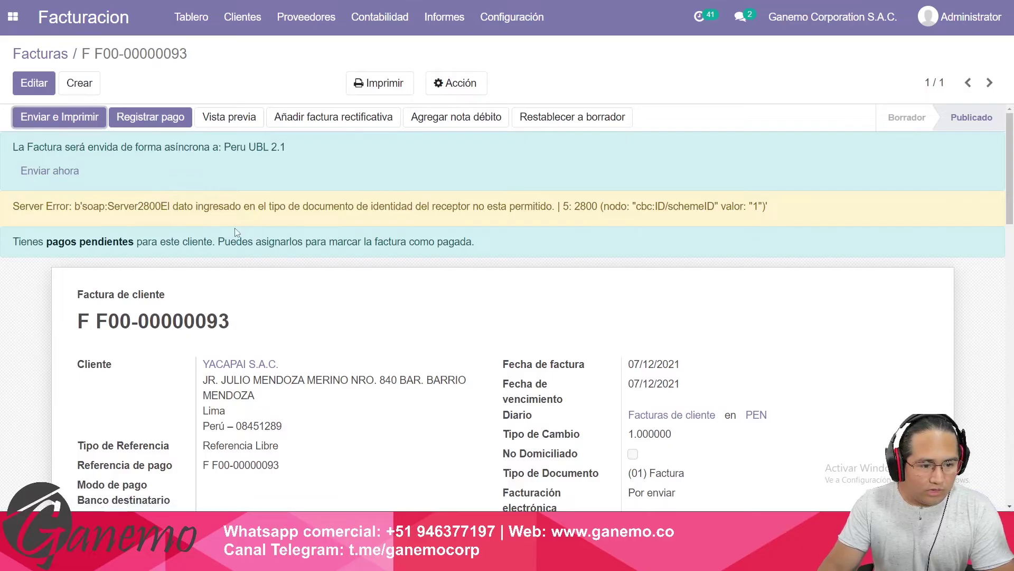
drag(203, 206, 461, 206)
click(461, 207)
scroll(324, 221, down, 3)
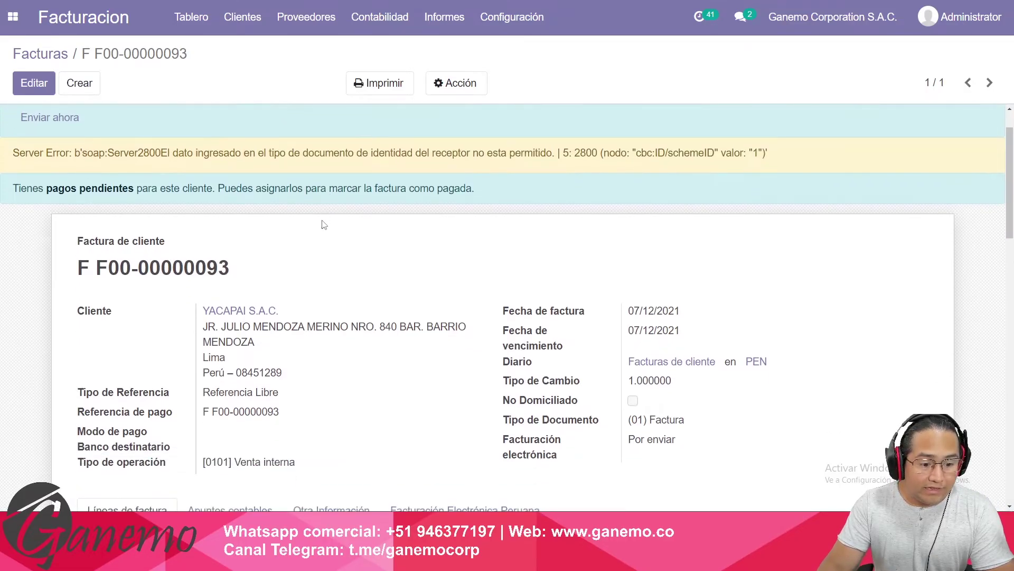
click(246, 208)
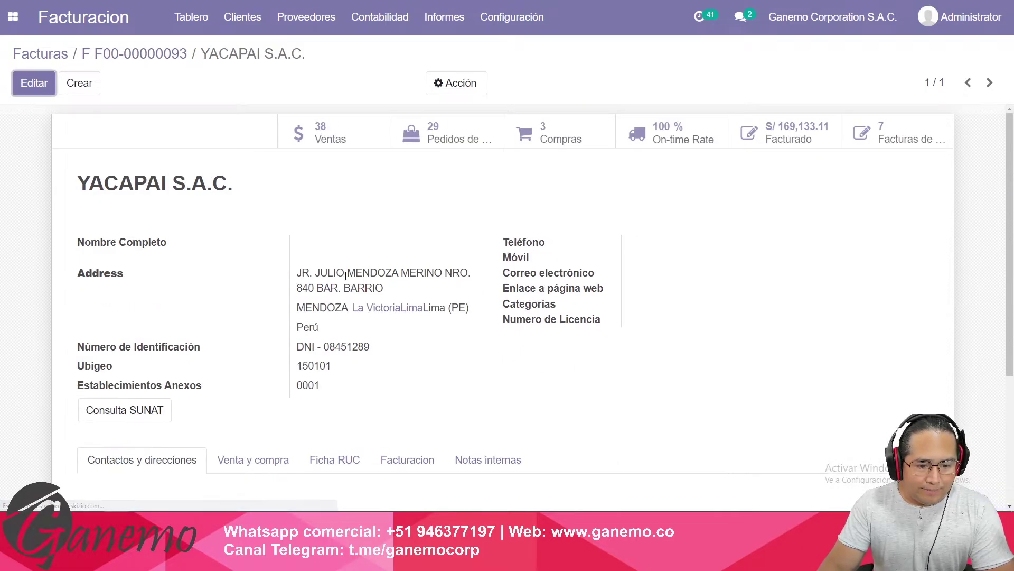
scroll(324, 226, down, 5)
drag(306, 151, 347, 154)
click(347, 154)
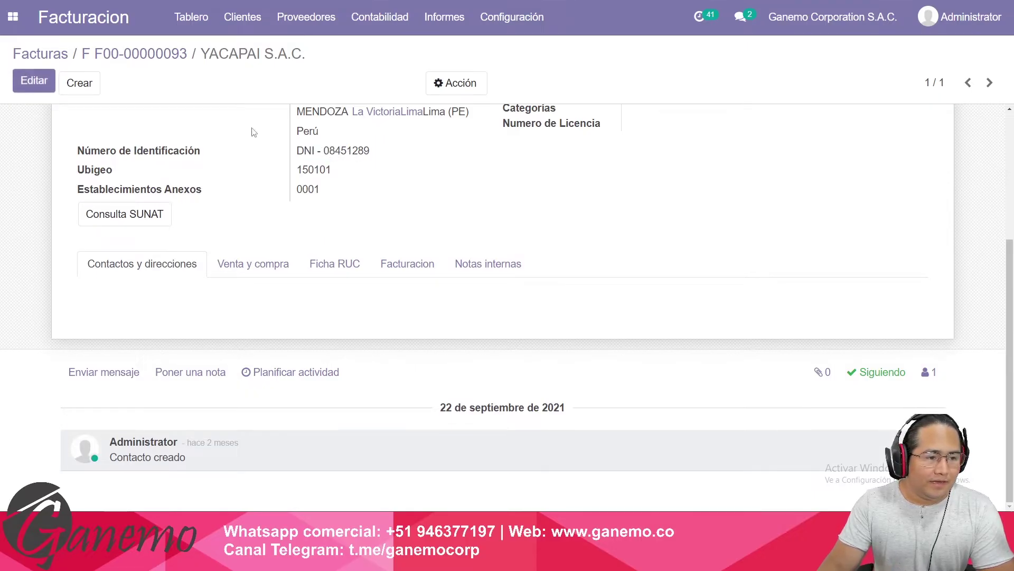
Edit the contact and change the identification type from DNI to RUC.
click(36, 84)
scroll(310, 261, down, 4)
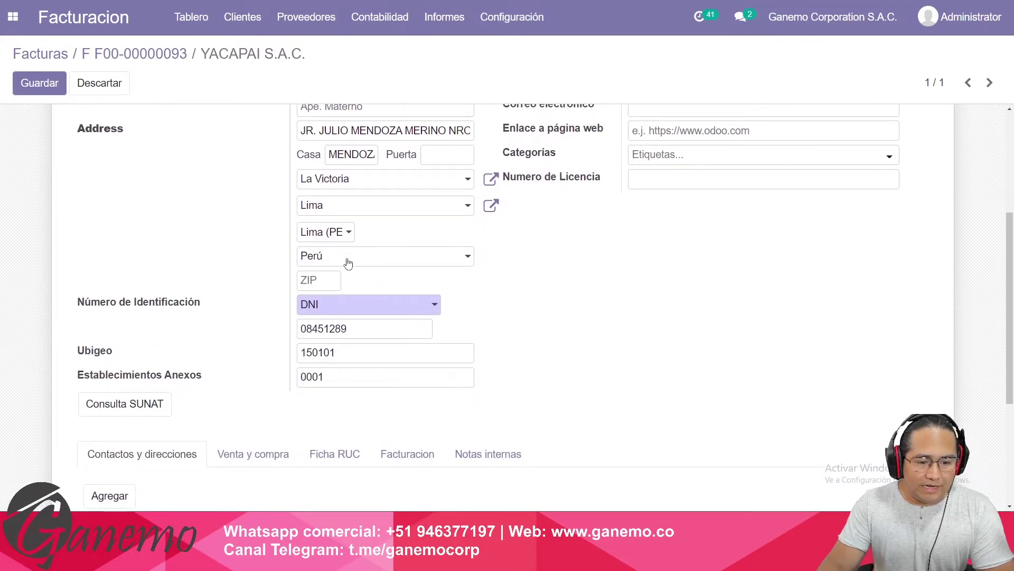
drag(324, 308, 231, 314)
scroll(197, 303, up, 4)
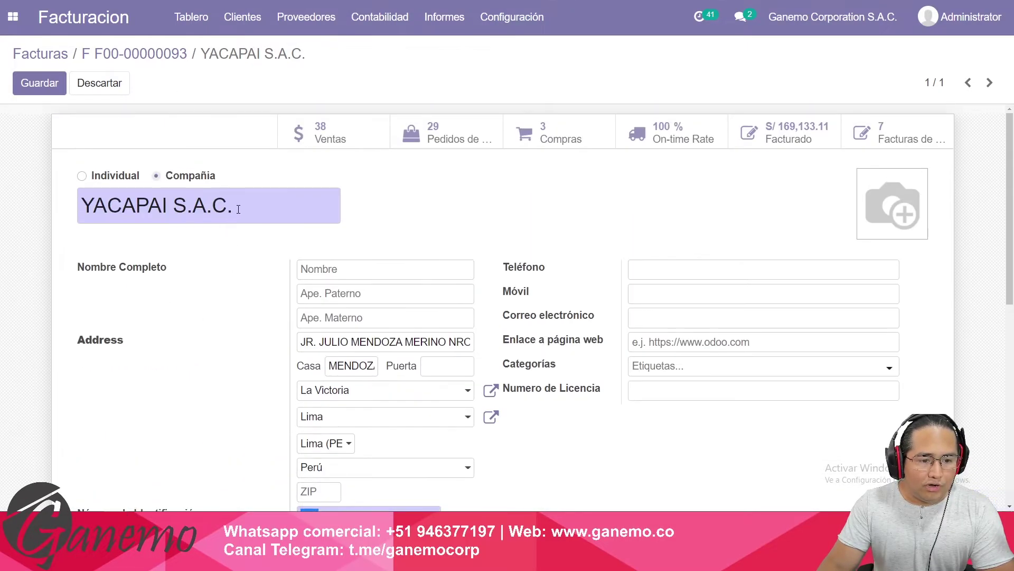
scroll(140, 388, down, 5)
scroll(251, 389, up, 3)
drag(342, 362, 220, 354)
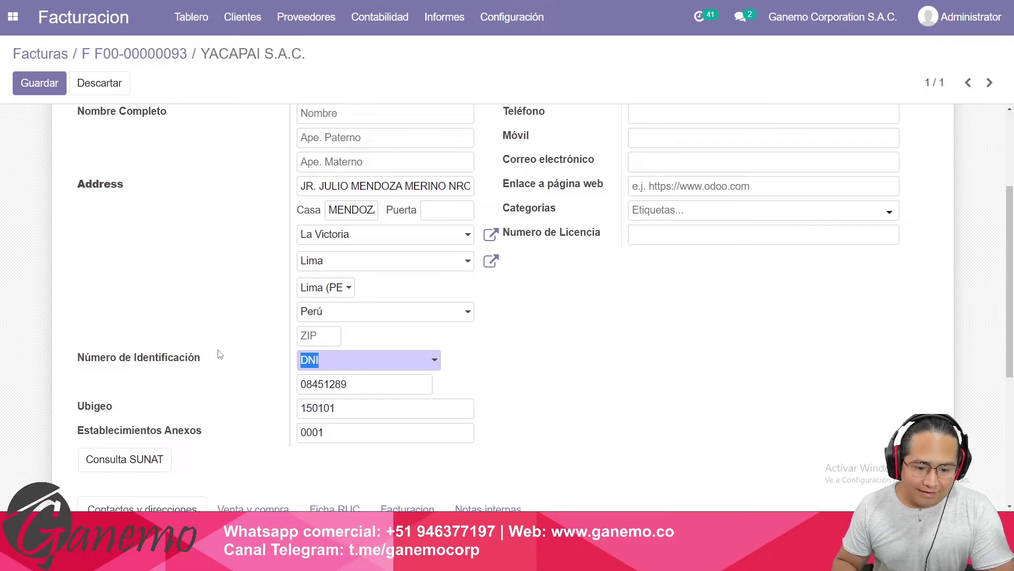
text(ru)
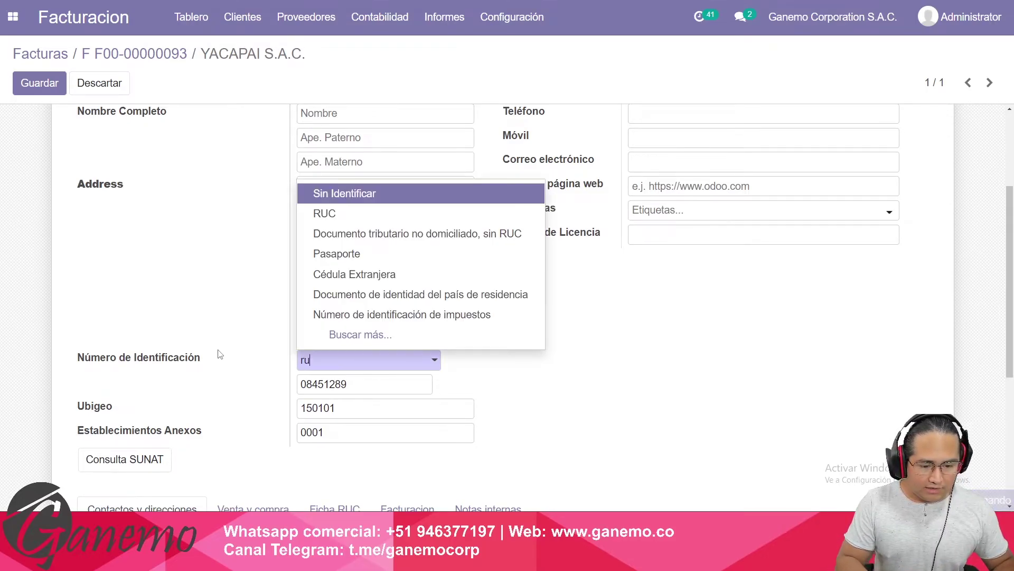
key(Tab)
Copy the RUC number from Notas internas into the identification number, save, and return to the invoice.
scroll(457, 371, down, 1)
scroll(457, 373, down, 2)
click(486, 390)
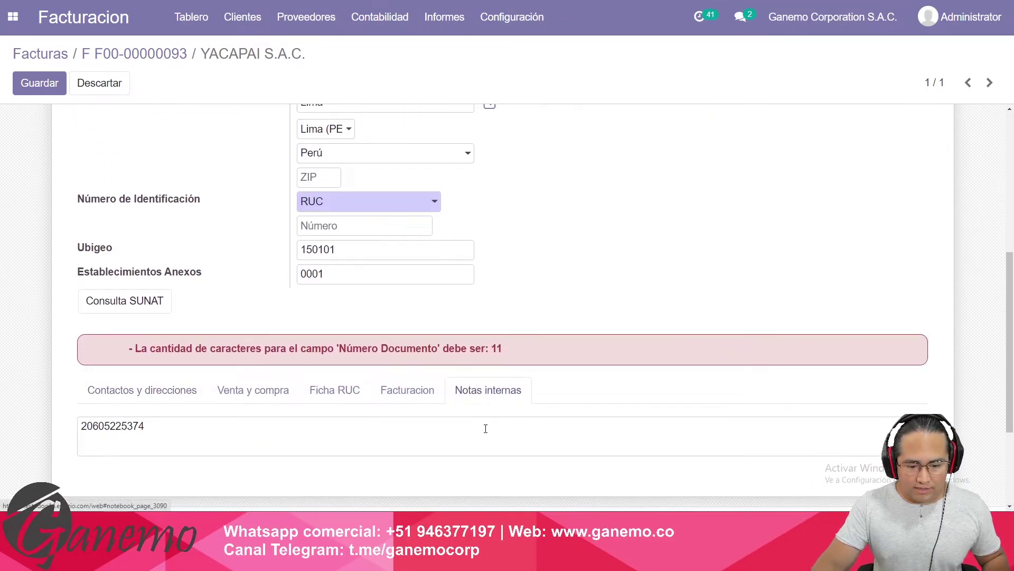
double_click(113, 425)
key(ctrl+c)
click(365, 225)
key(ctrl+v)
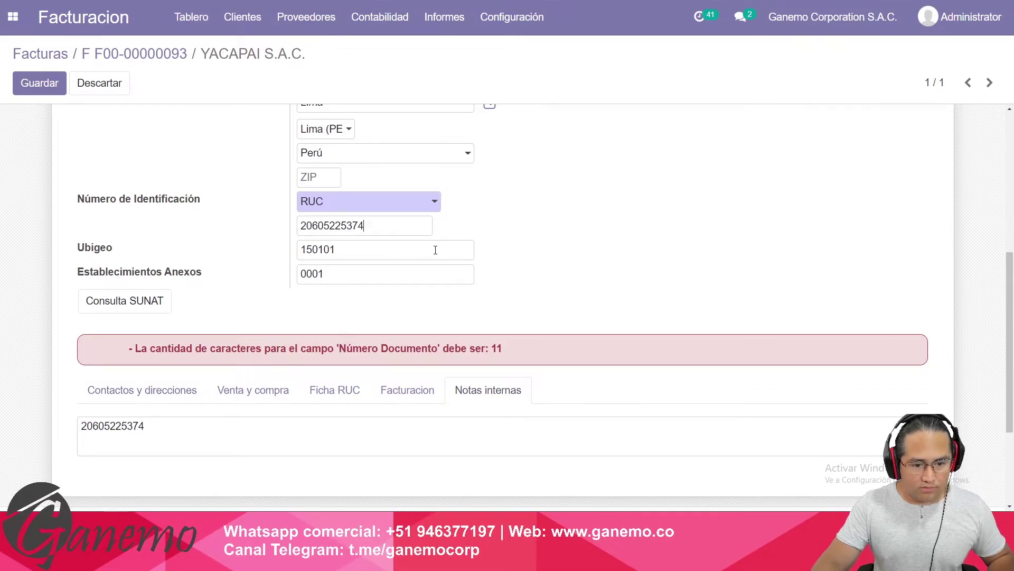
scroll(74, 118, up, 6)
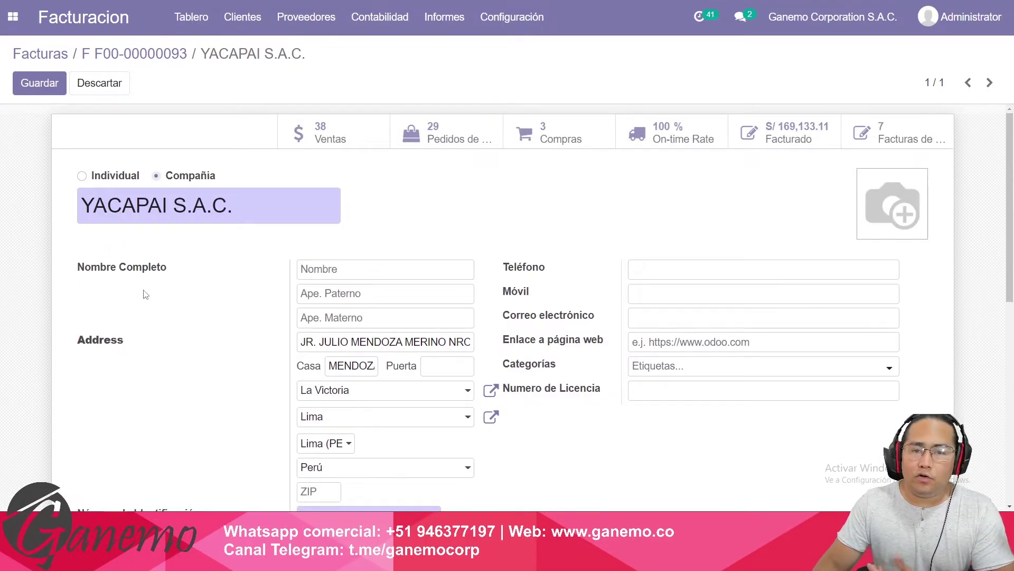
click(45, 87)
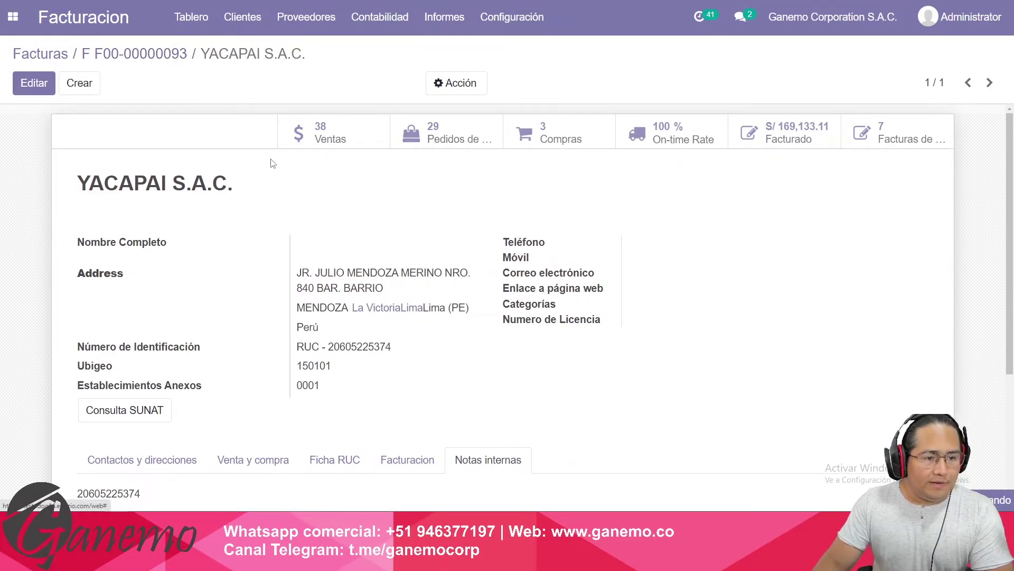
key(alt+Left)
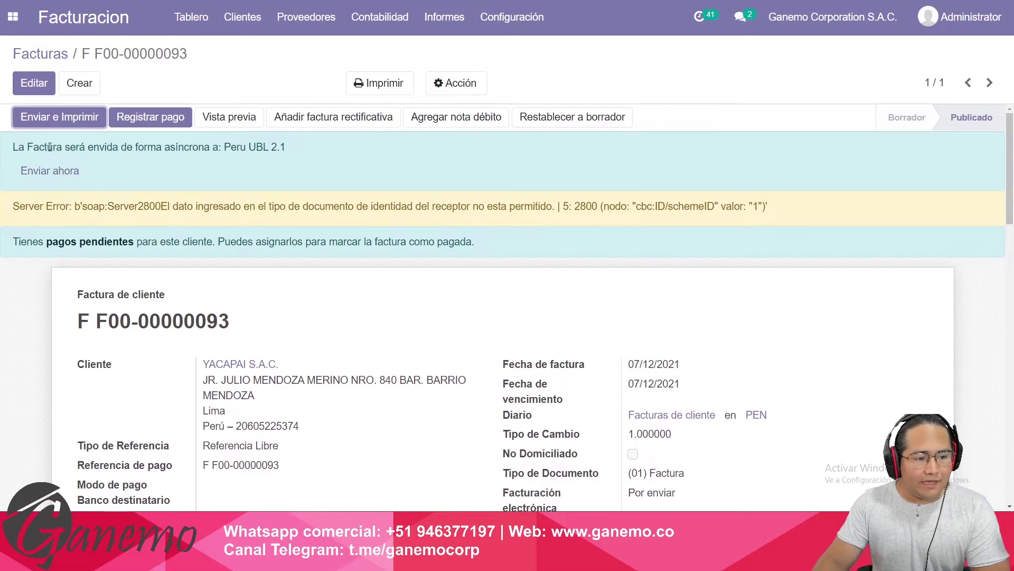
drag(50, 148, 103, 181)
click(119, 203)
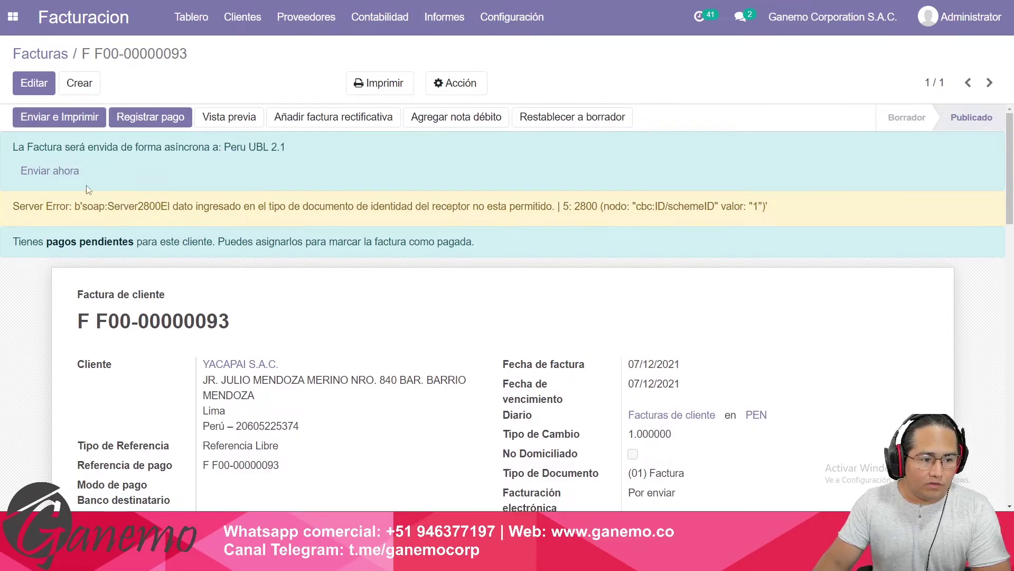
click(58, 175)
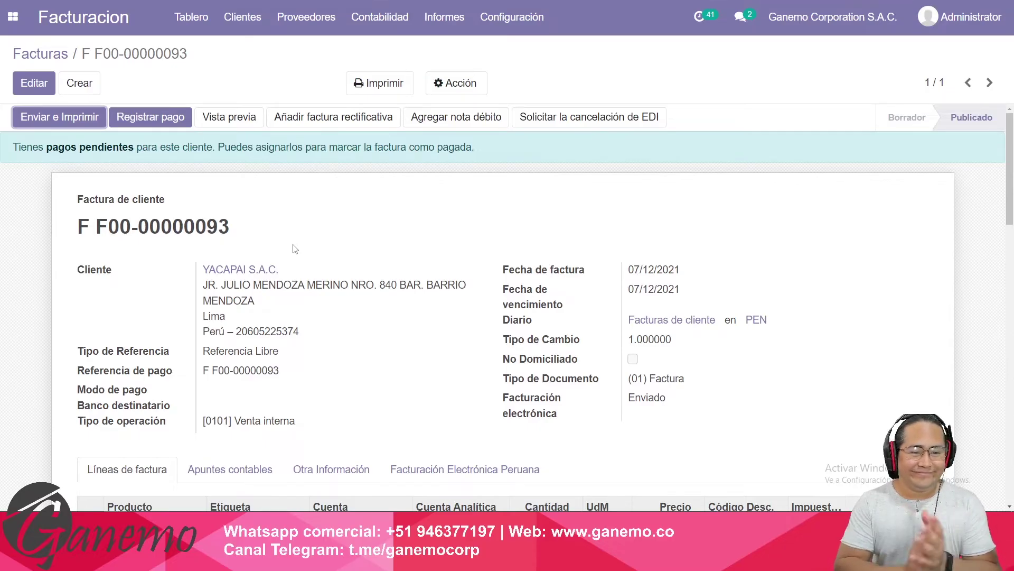
drag(130, 228, 220, 227)
click(407, 218)
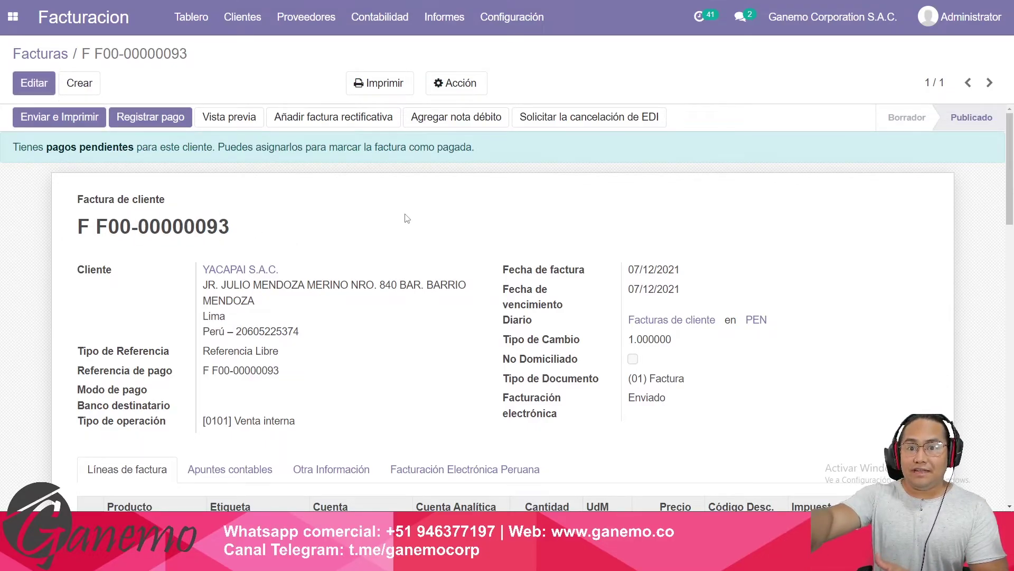
Review the SUNAT acceptance message in the log, then return to the invoice list.
scroll(407, 218, down, 15)
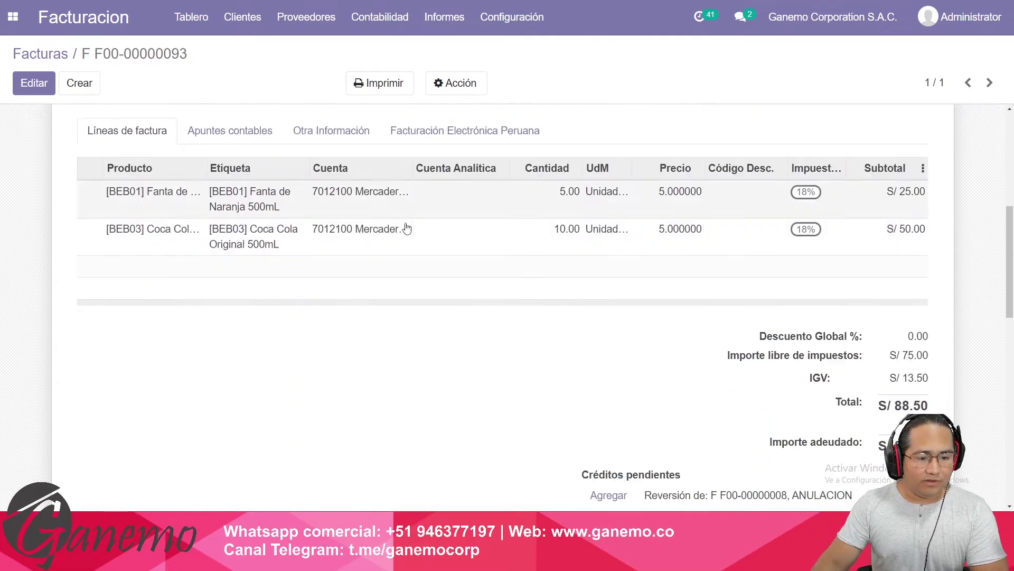
drag(133, 194, 495, 194)
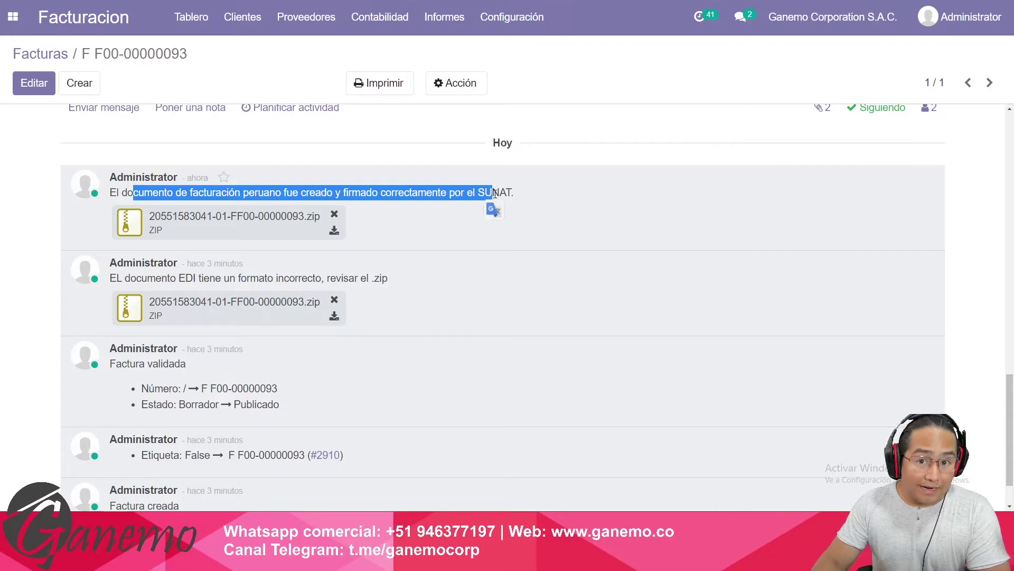
click(495, 194)
drag(133, 193, 486, 215)
click(499, 200)
scroll(438, 259, up, 5)
scroll(438, 260, up, 5)
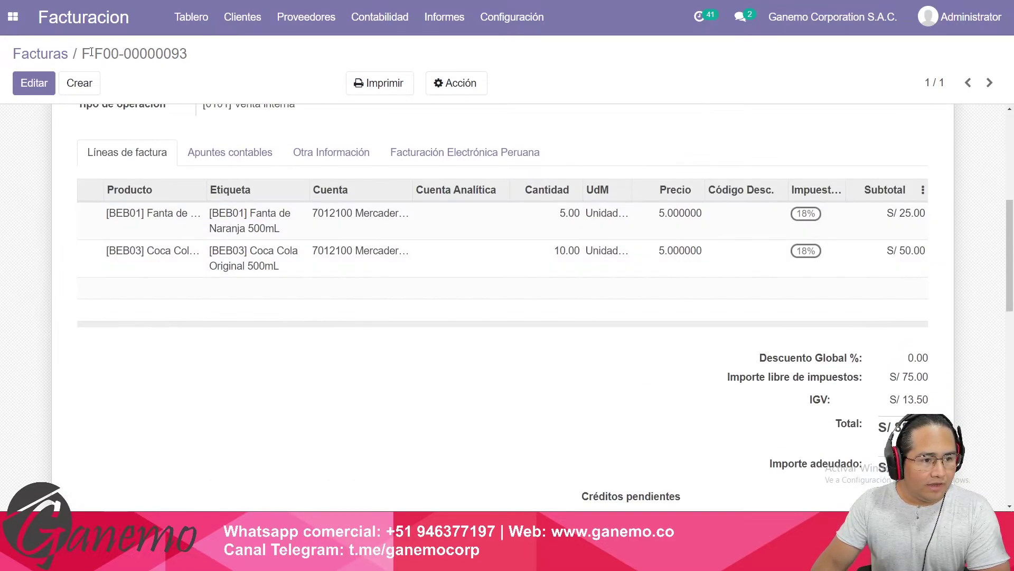
click(34, 54)
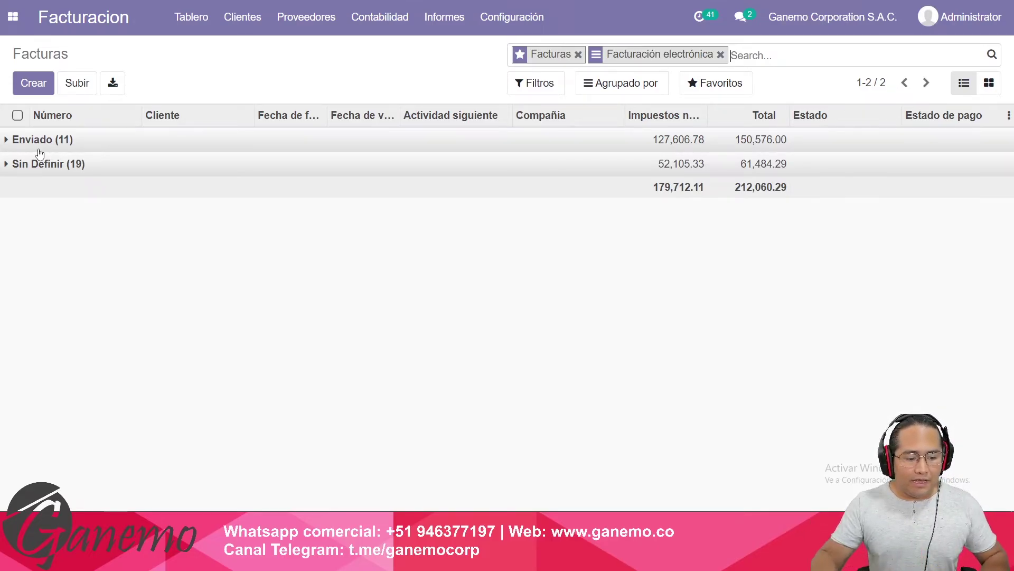
mouse_move(158, 560)
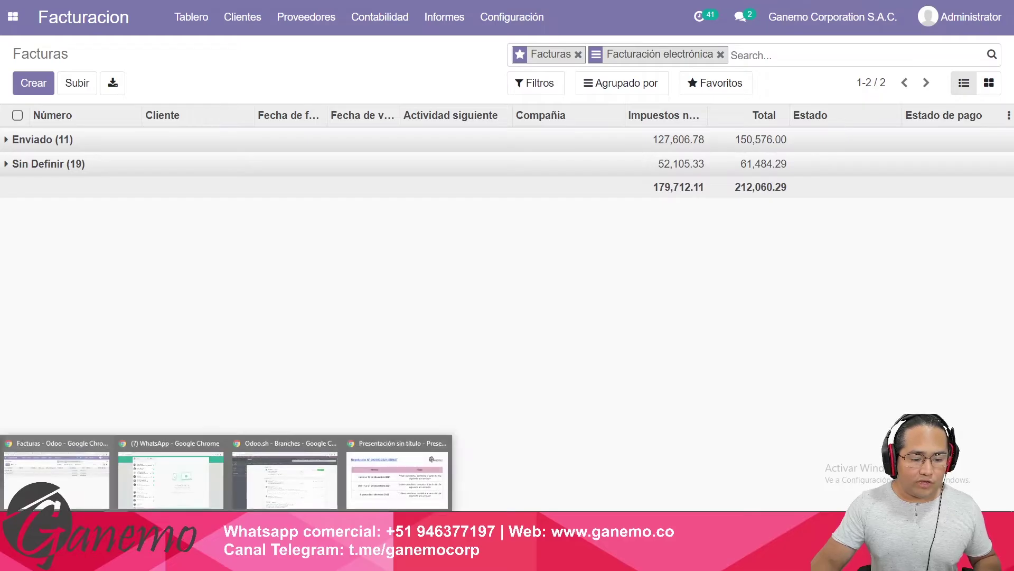
click(408, 483)
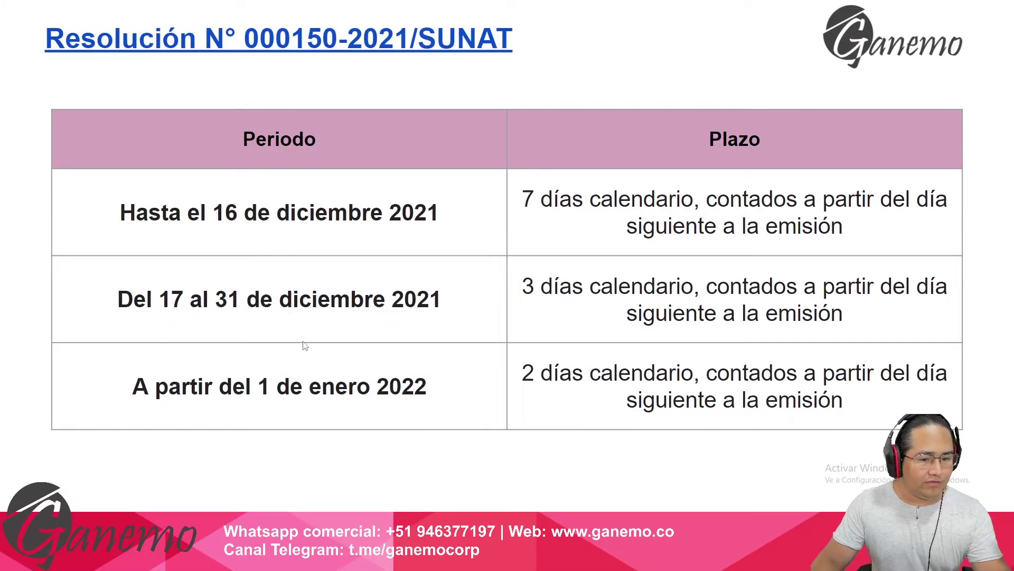